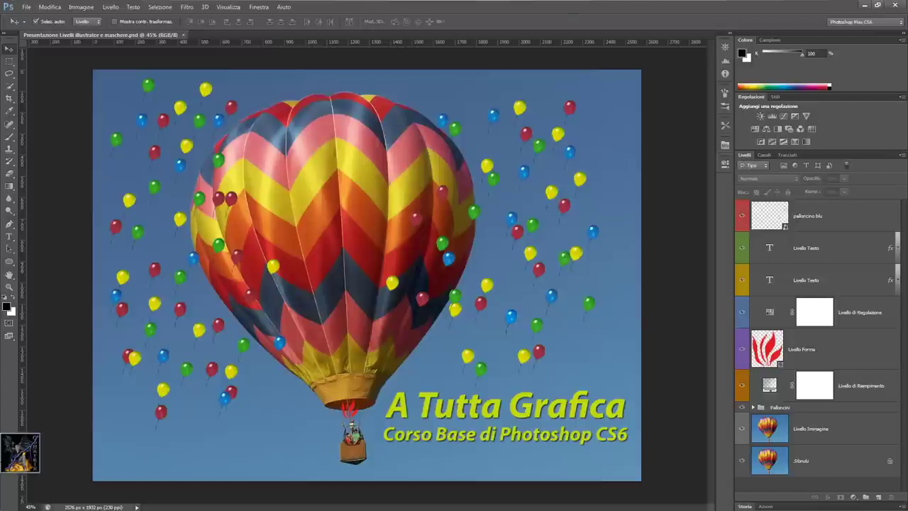
Set up Export Layers to Files with the composizioni destination folder and the Presentazione Livelli prefix
{"action": "left_click", "coordinate": [26, 7]}
{"action": "mouse_move", "coordinate": [83, 205]}
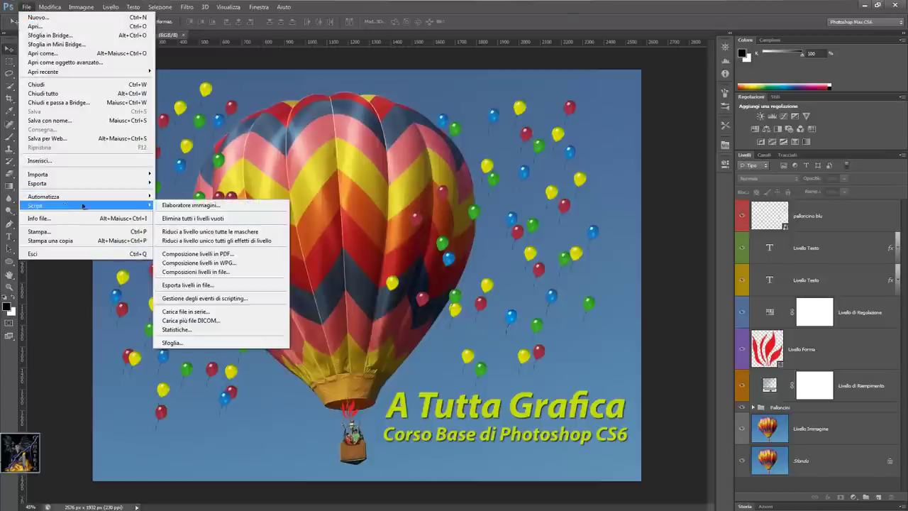
{"action": "left_click", "coordinate": [232, 285]}
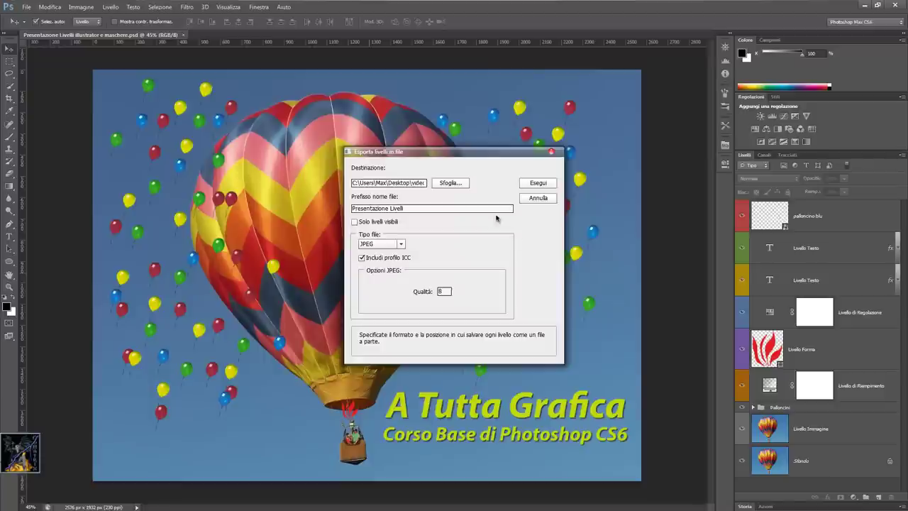
{"action": "left_click", "coordinate": [449, 182]}
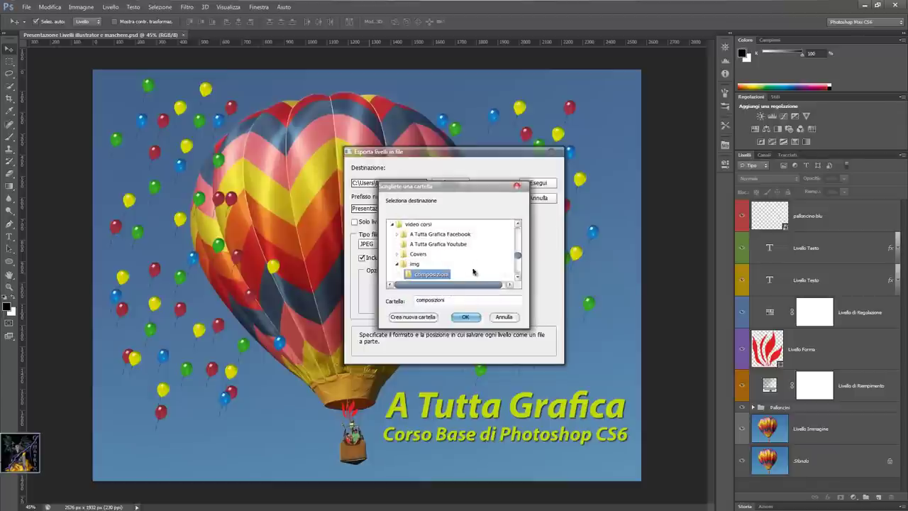
{"action": "left_click", "coordinate": [434, 274]}
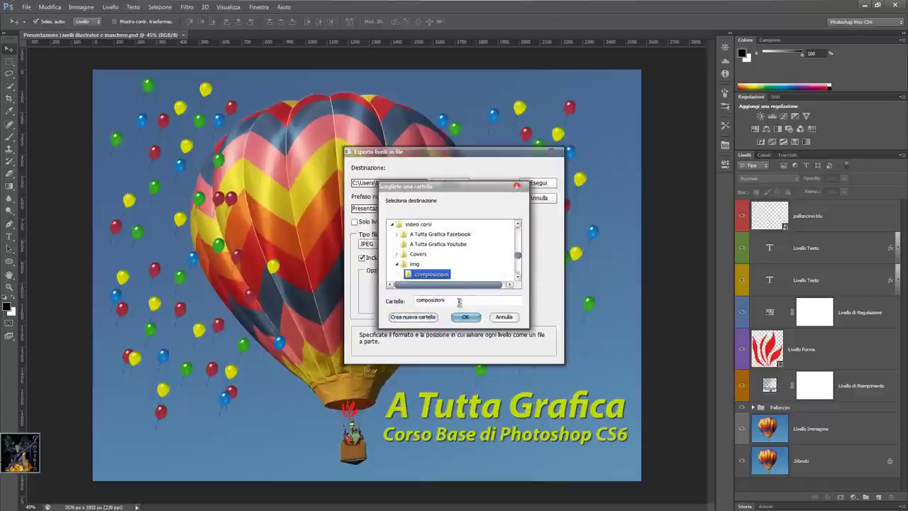
{"action": "left_click", "coordinate": [465, 317]}
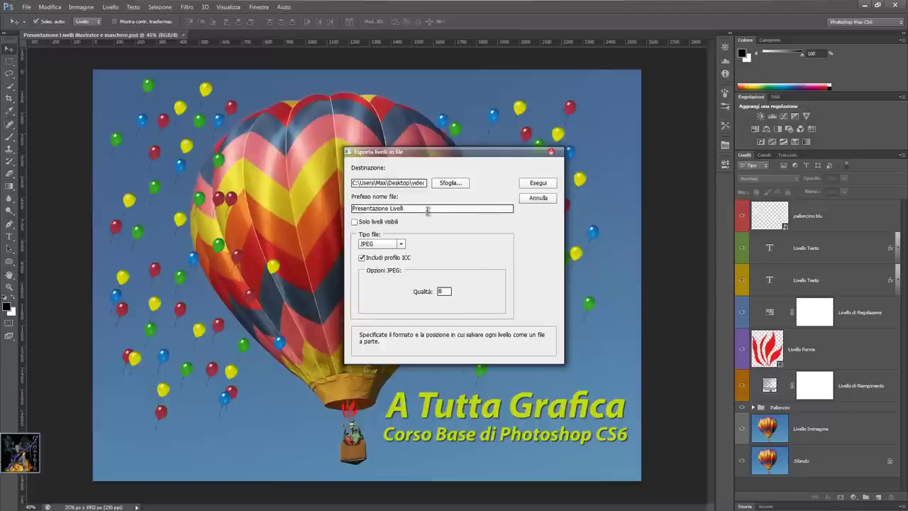
{"action": "left_click_drag", "start_coordinate": [427, 209], "coordinate": [324, 214]}
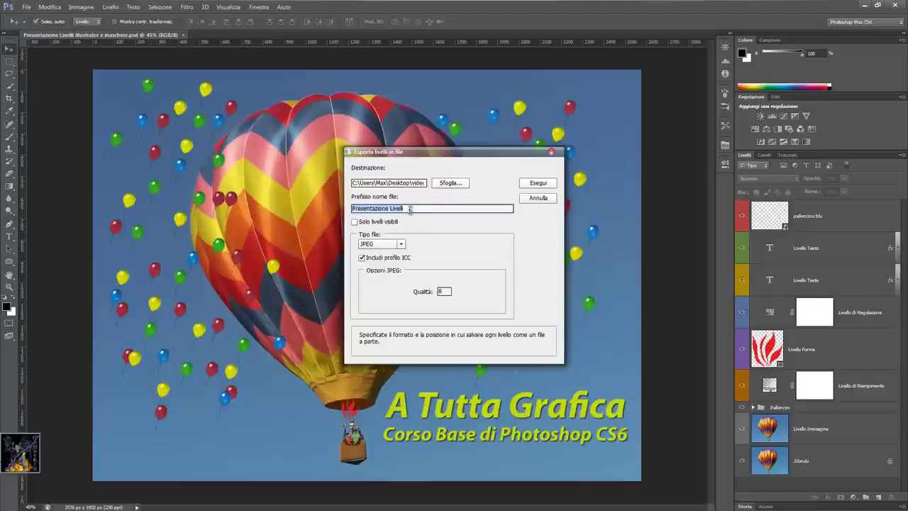
{"action": "left_click", "coordinate": [410, 209]}
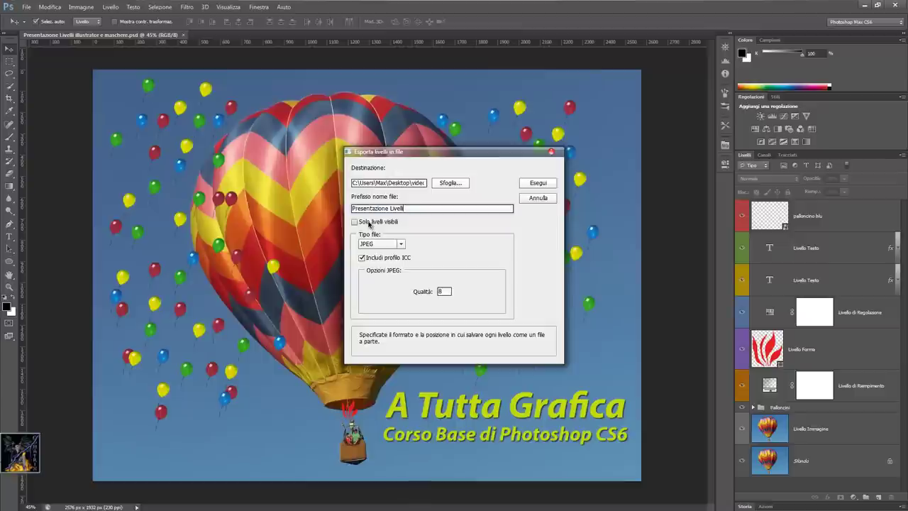
{"action": "left_click", "coordinate": [401, 245]}
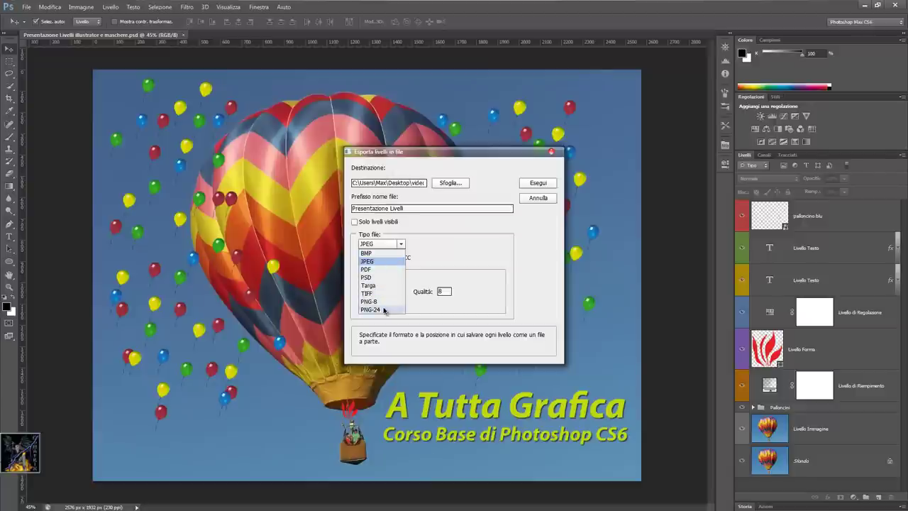
{"action": "left_click", "coordinate": [428, 258]}
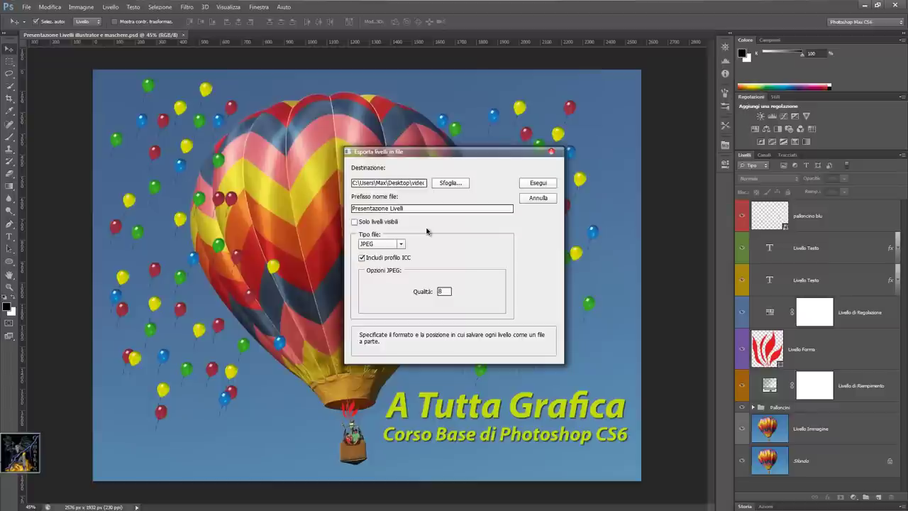
{"action": "left_click", "coordinate": [355, 222]}
Cancel the layer export and expand the Palloncini group to inspect its layers
{"action": "left_click", "coordinate": [543, 199]}
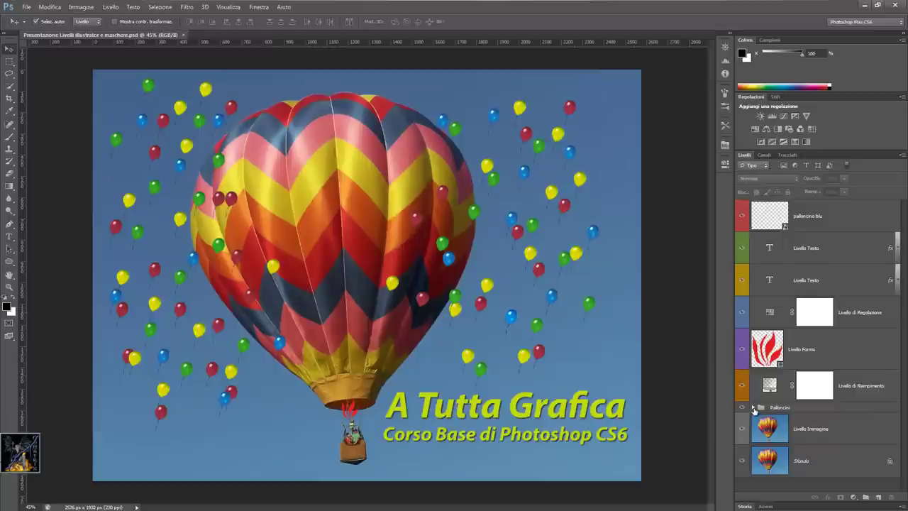
{"action": "left_click", "coordinate": [754, 409]}
{"action": "scroll", "coordinate": [741, 412], "scroll_direction": "down", "scroll_amount": 1}
{"action": "scroll", "coordinate": [741, 411], "scroll_direction": "down", "scroll_amount": 1}
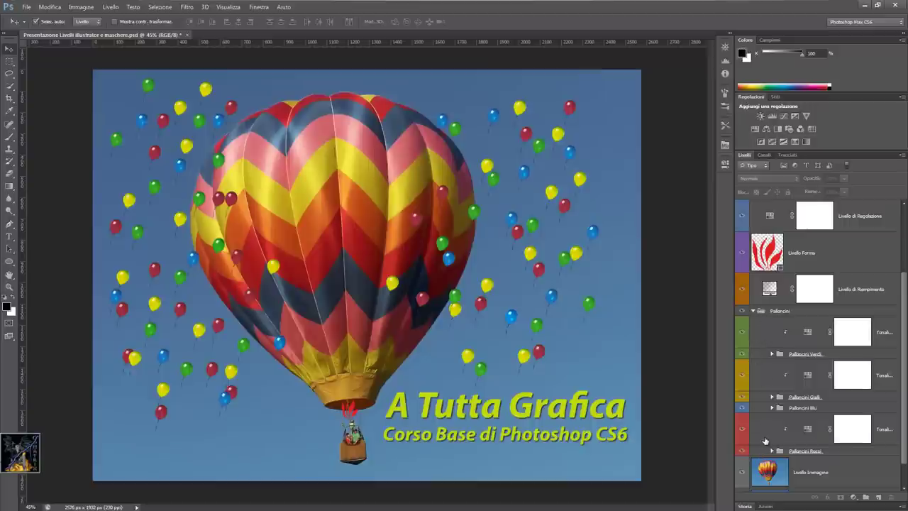
Inspect the Palloncini Verdi group, then collapse both Palloncini Verdi and Palloncini
{"action": "left_click", "coordinate": [773, 353]}
{"action": "scroll", "coordinate": [788, 331], "scroll_direction": "down", "scroll_amount": 3}
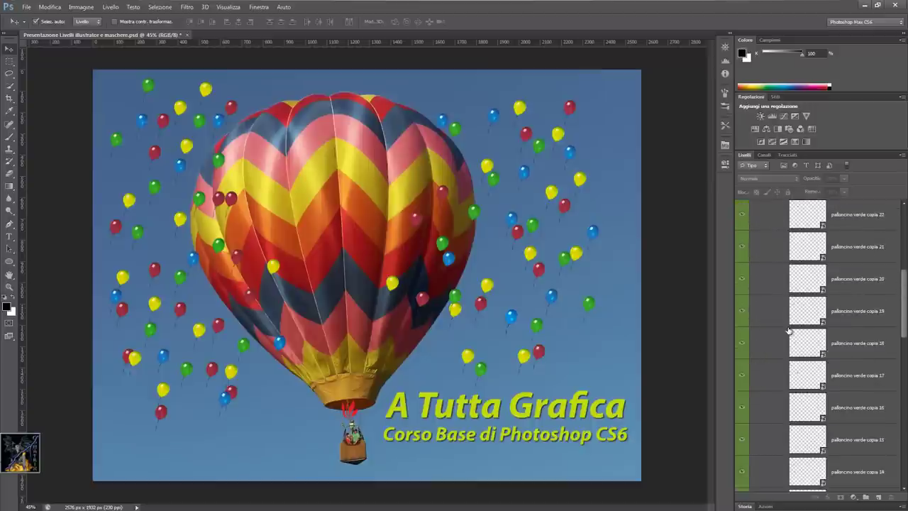
{"action": "scroll", "coordinate": [788, 331], "scroll_direction": "up", "scroll_amount": 3}
{"action": "left_click", "coordinate": [771, 353]}
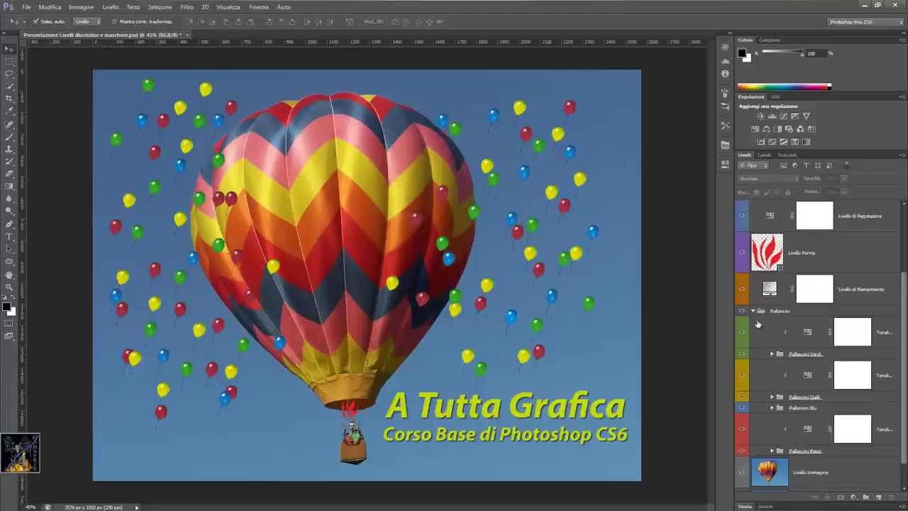
{"action": "left_click", "coordinate": [753, 312]}
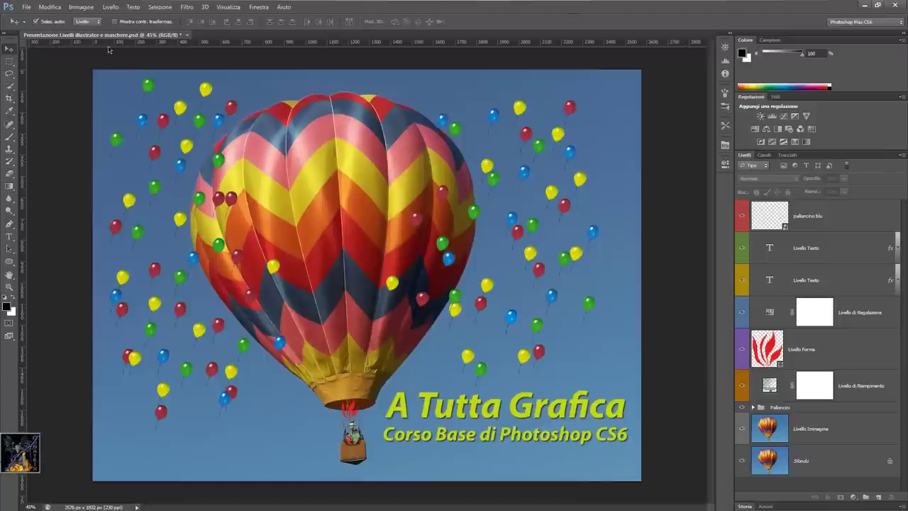
Duplicate the image as a new document named prova
{"action": "left_click", "coordinate": [81, 7]}
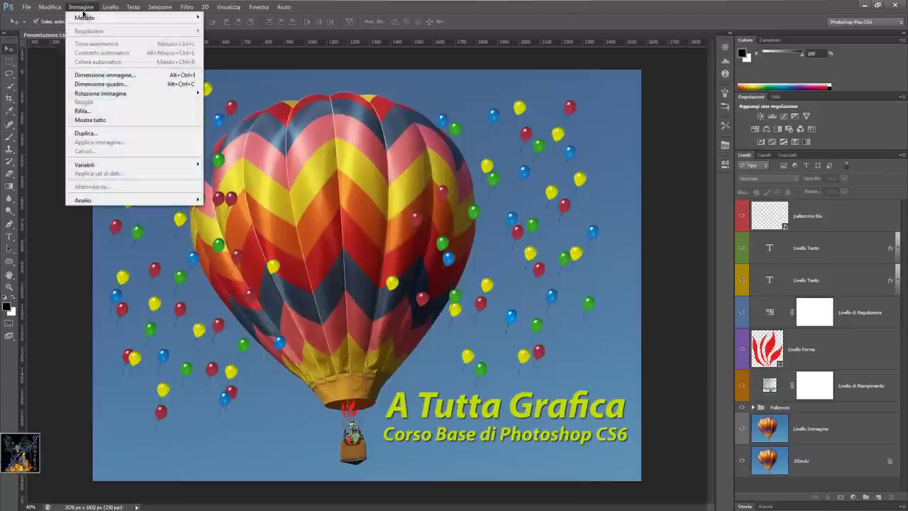
{"action": "left_click", "coordinate": [103, 135]}
{"action": "type", "text": "pd"}
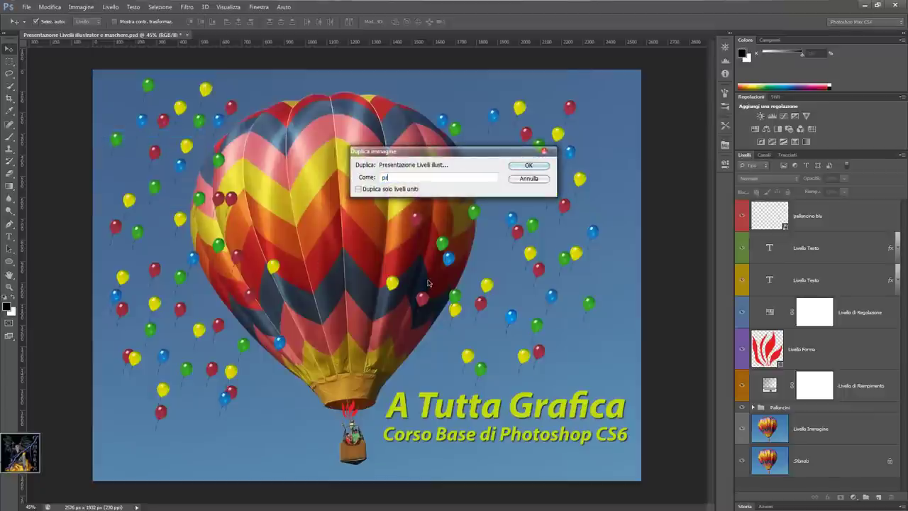
{"action": "type", "text": "f"}
{"action": "key", "text": "Return"}
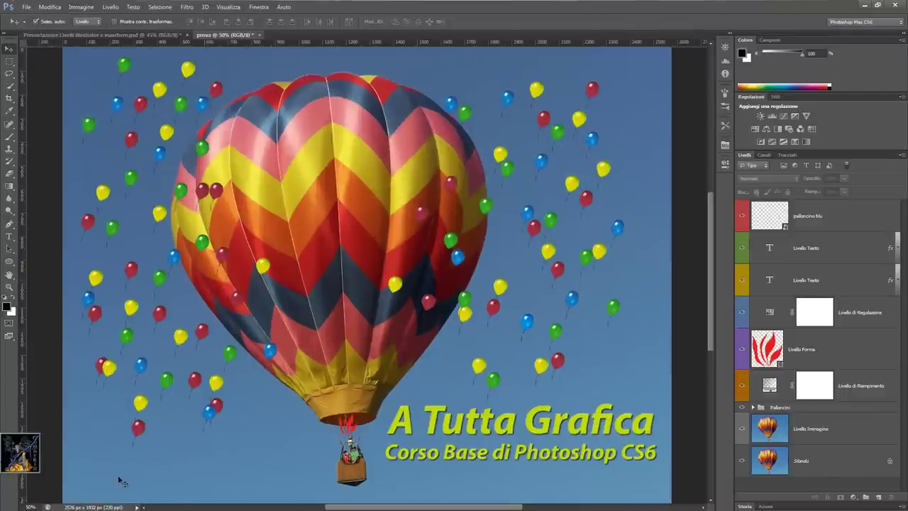
Zoom the copy to 45% and delete its Palloncini balloon group
{"action": "left_click", "coordinate": [31, 506]}
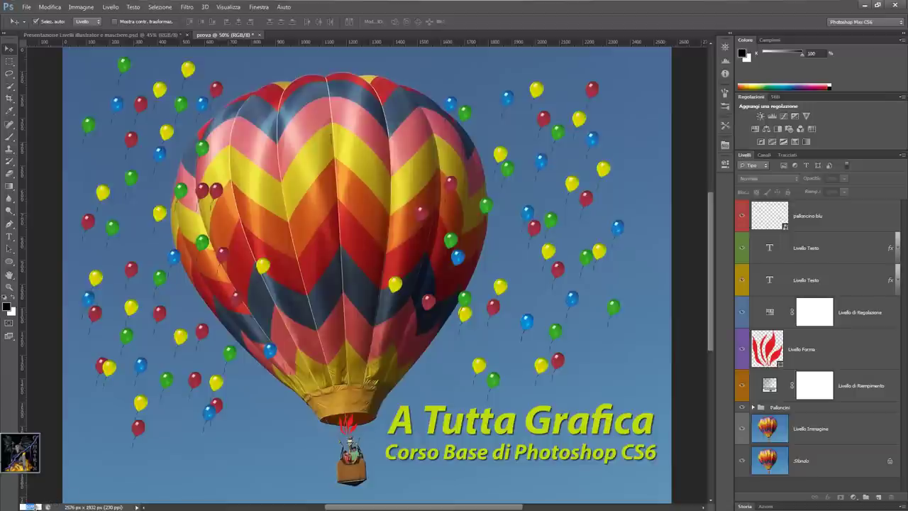
{"action": "type", "text": "45"}
{"action": "key", "text": "Return"}
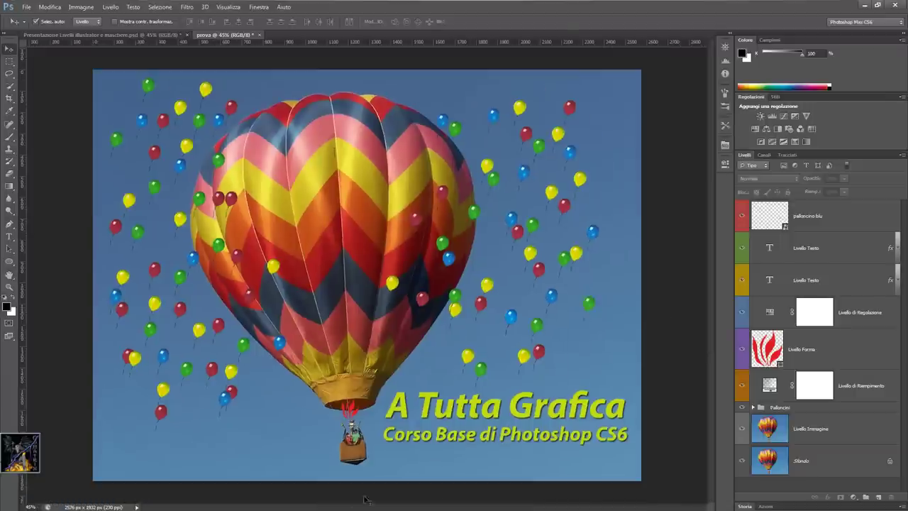
{"action": "left_click", "coordinate": [824, 409]}
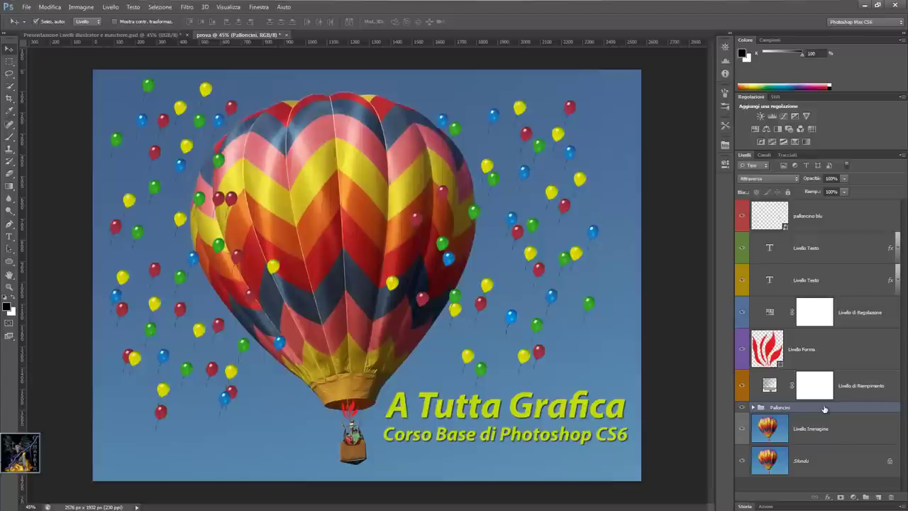
{"action": "key", "text": "Delete"}
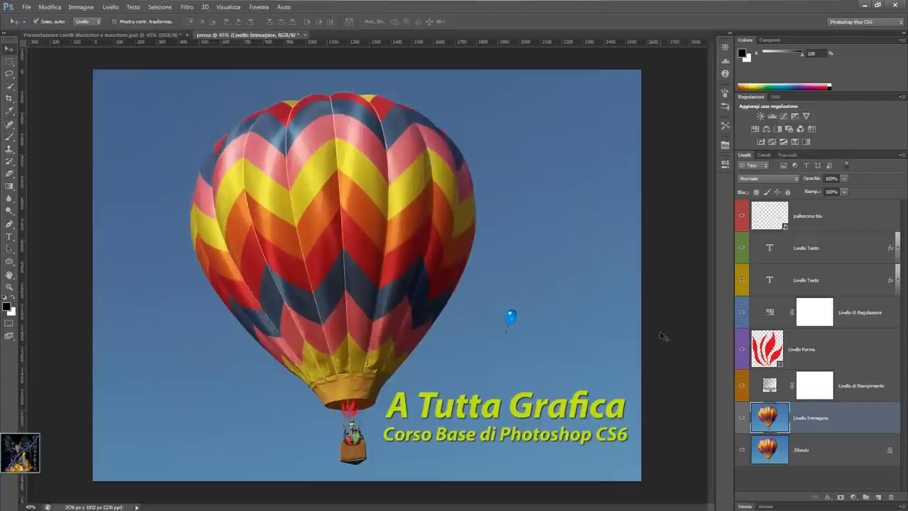
{"action": "left_click", "coordinate": [44, 392]}
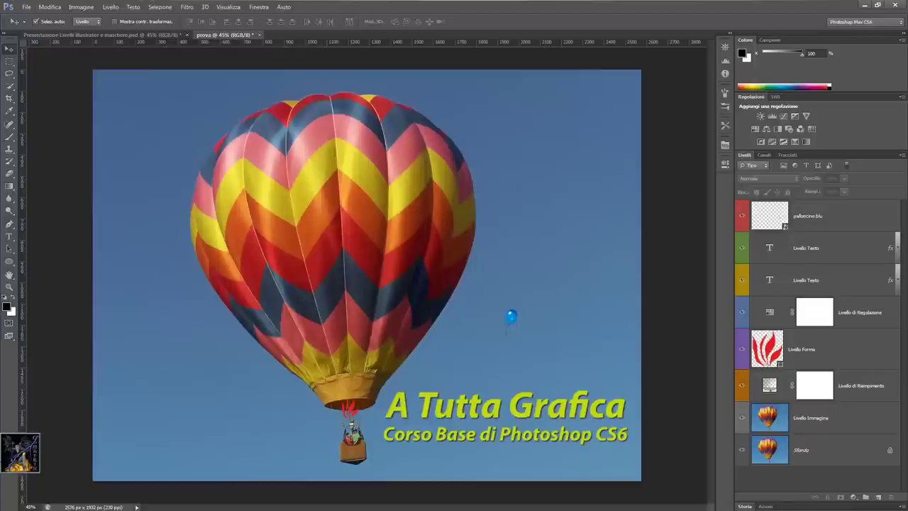
{"action": "left_click", "coordinate": [26, 7]}
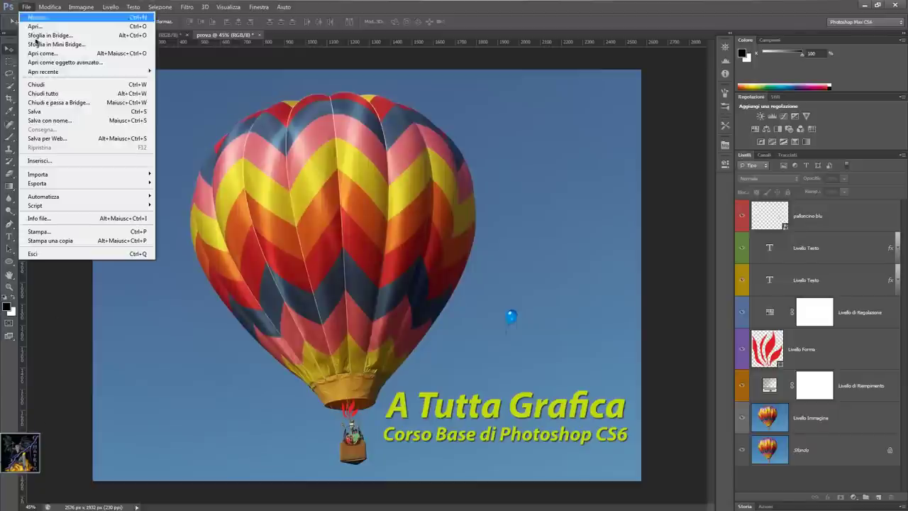
{"action": "mouse_move", "coordinate": [42, 205]}
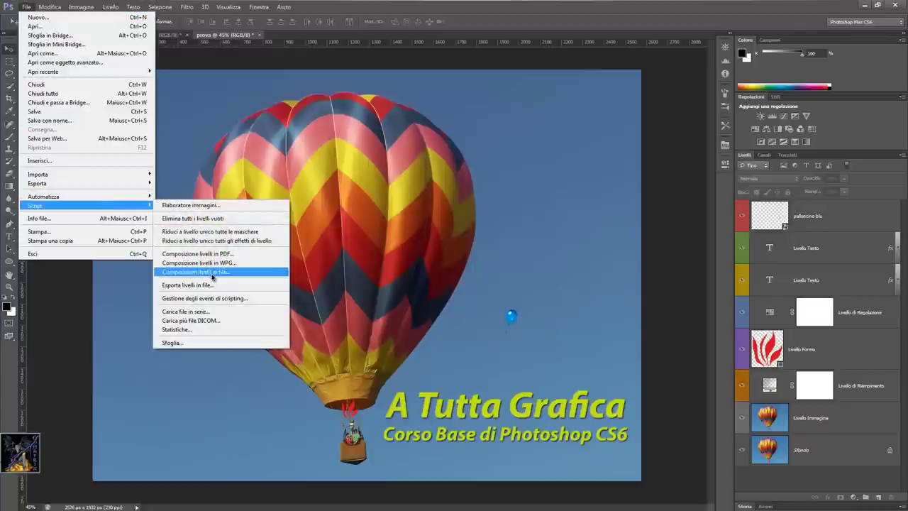
{"action": "left_click", "coordinate": [217, 285]}
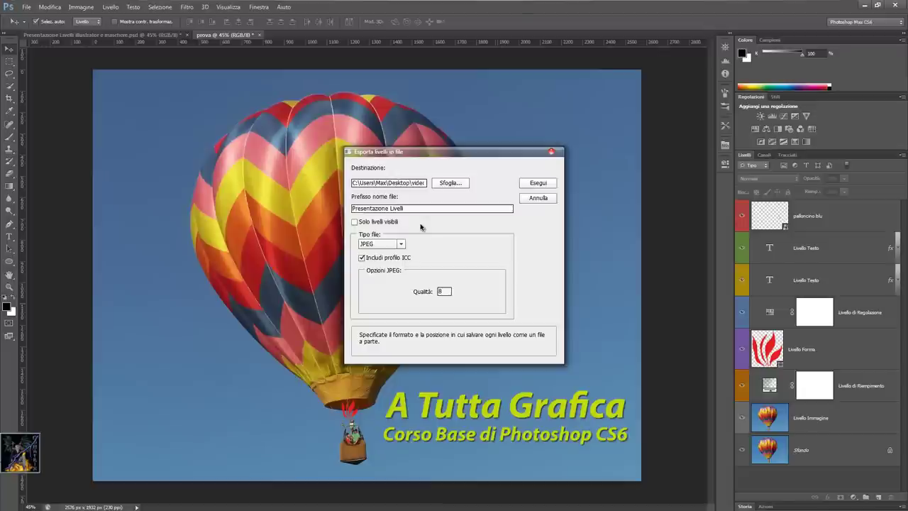
{"action": "left_click", "coordinate": [400, 244]}
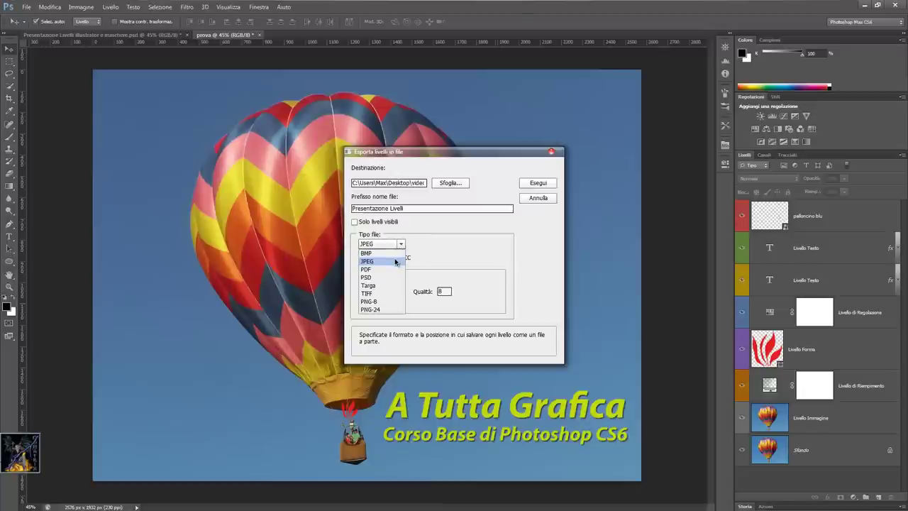
{"action": "left_click", "coordinate": [396, 263]}
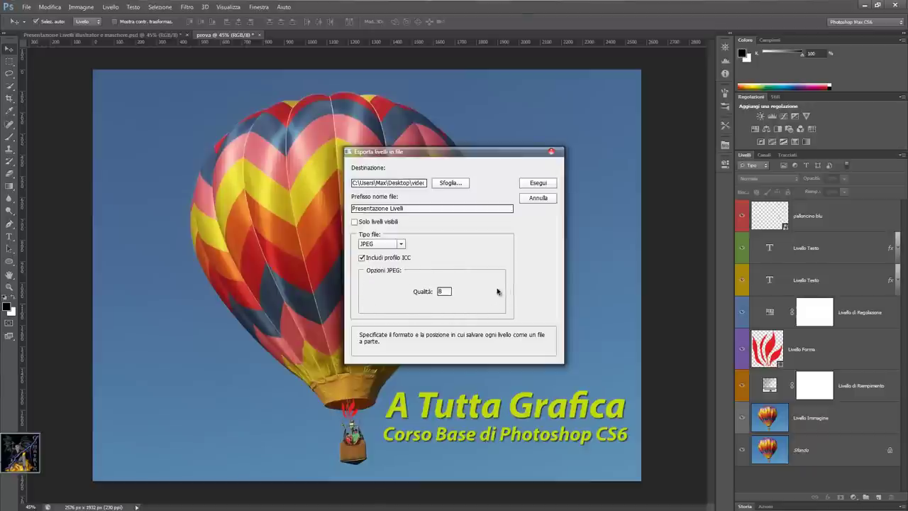
{"action": "double_click", "coordinate": [440, 290]}
{"action": "type", "text": "8"}
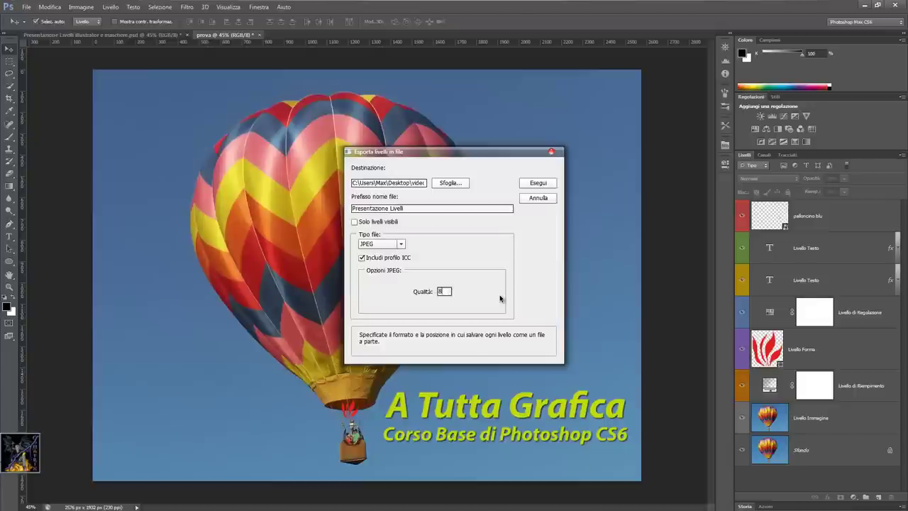
{"action": "left_click", "coordinate": [537, 198]}
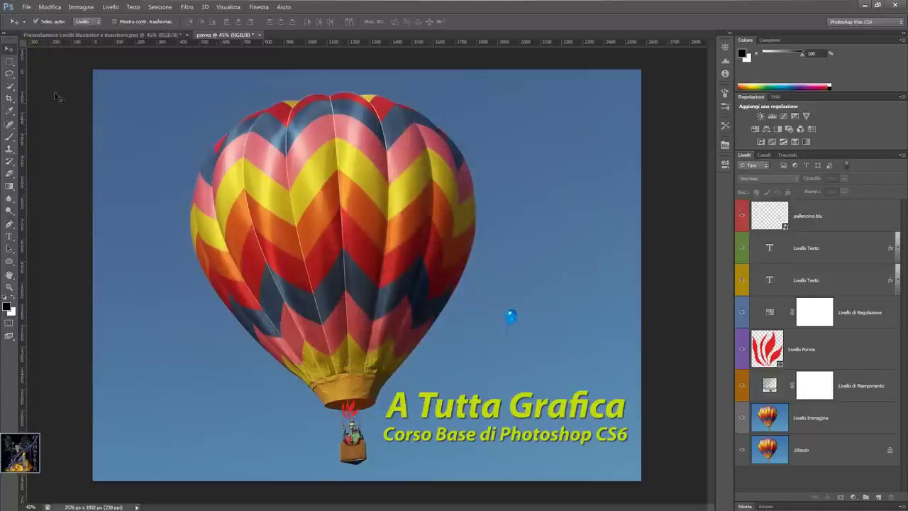
{"action": "left_click", "coordinate": [27, 7]}
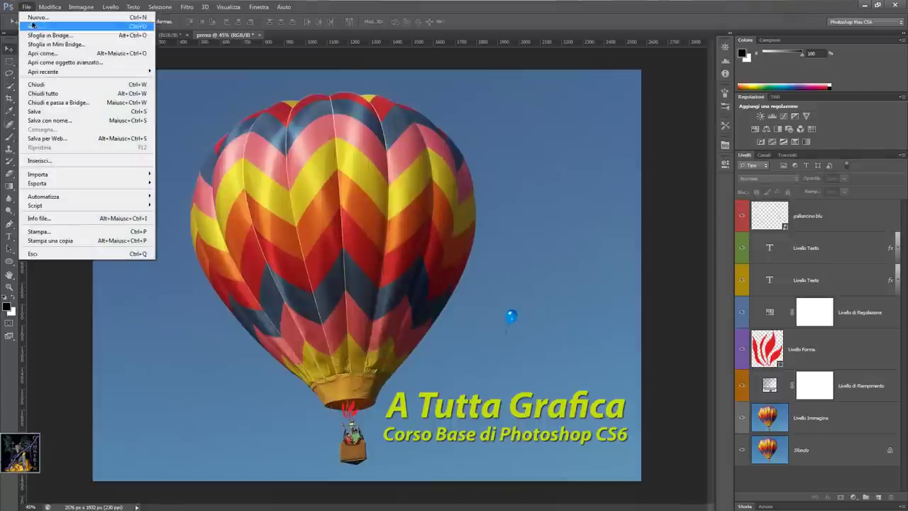
{"action": "left_click", "coordinate": [76, 120]}
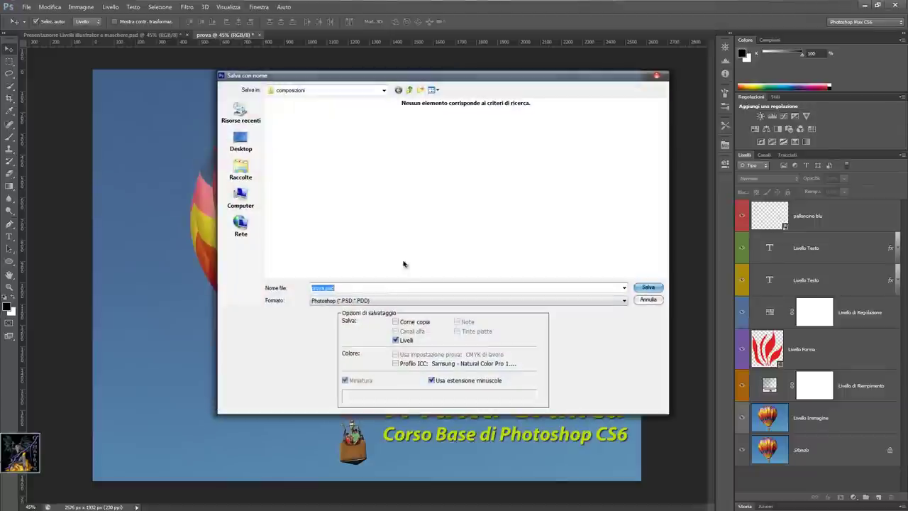
{"action": "left_click", "coordinate": [420, 301]}
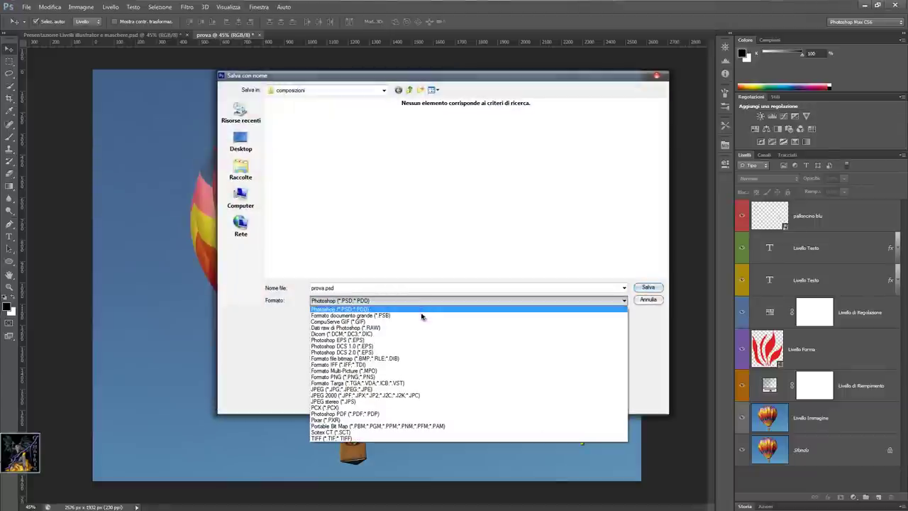
{"action": "left_click", "coordinate": [431, 390]}
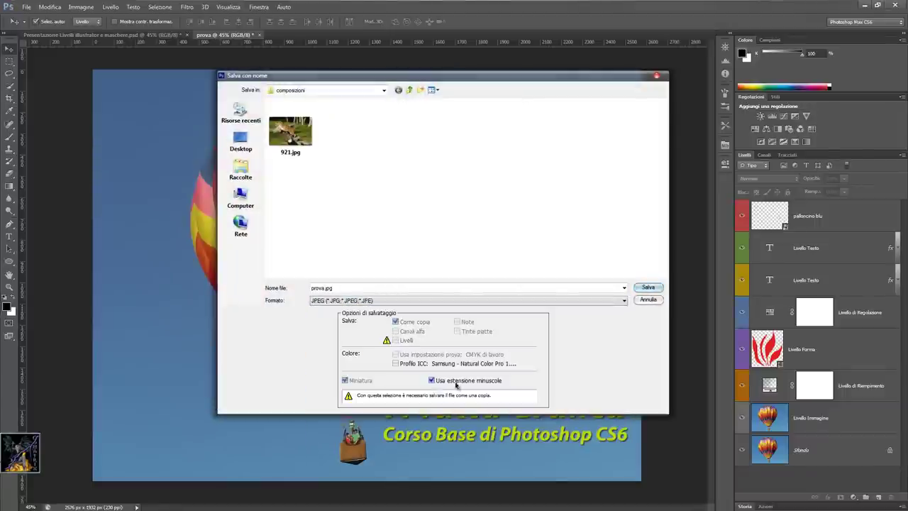
{"action": "left_click", "coordinate": [648, 288]}
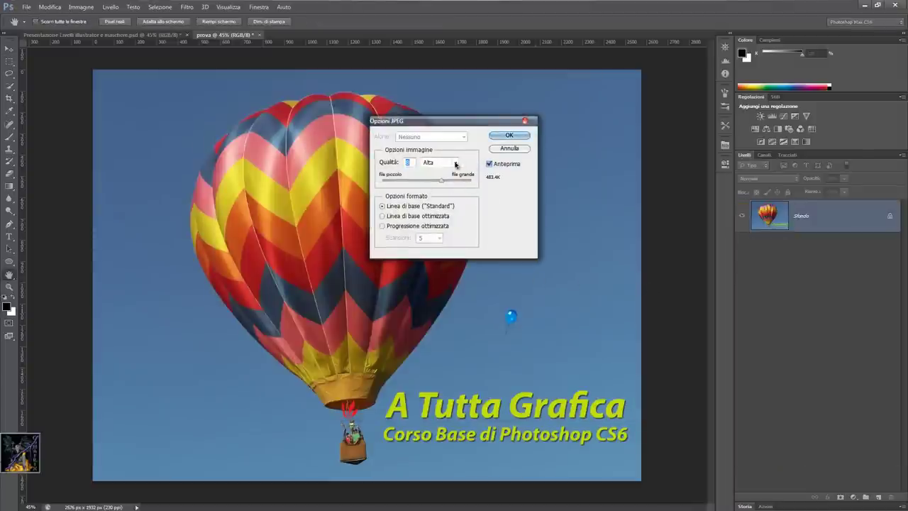
{"action": "left_click", "coordinate": [455, 162]}
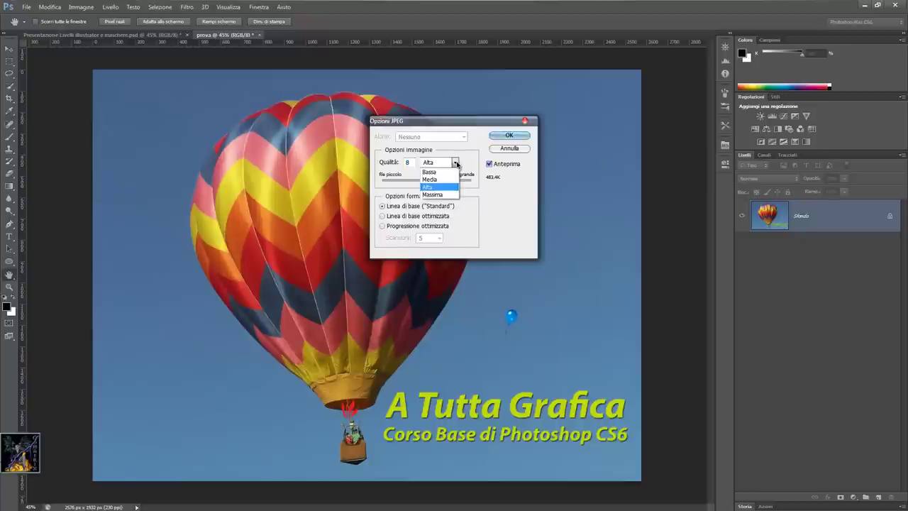
{"action": "left_click", "coordinate": [519, 199]}
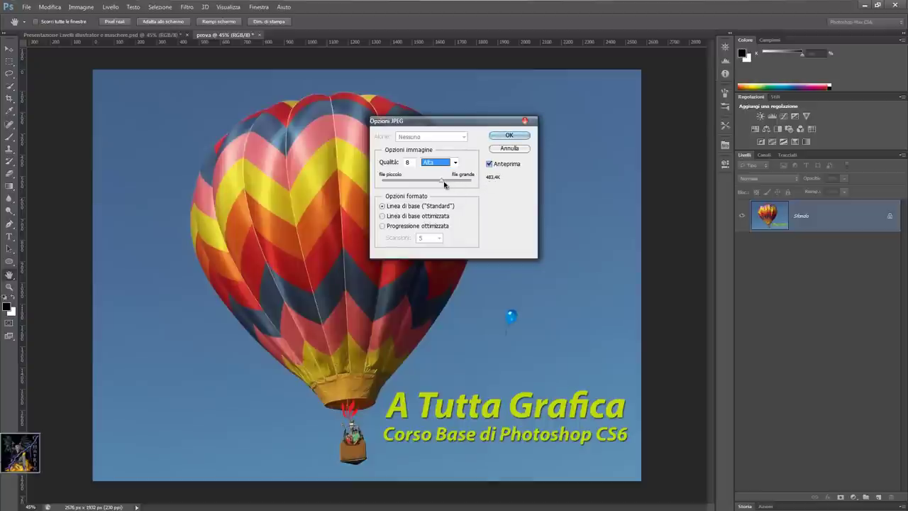
{"action": "left_click_drag", "start_coordinate": [442, 182], "coordinate": [376, 191]}
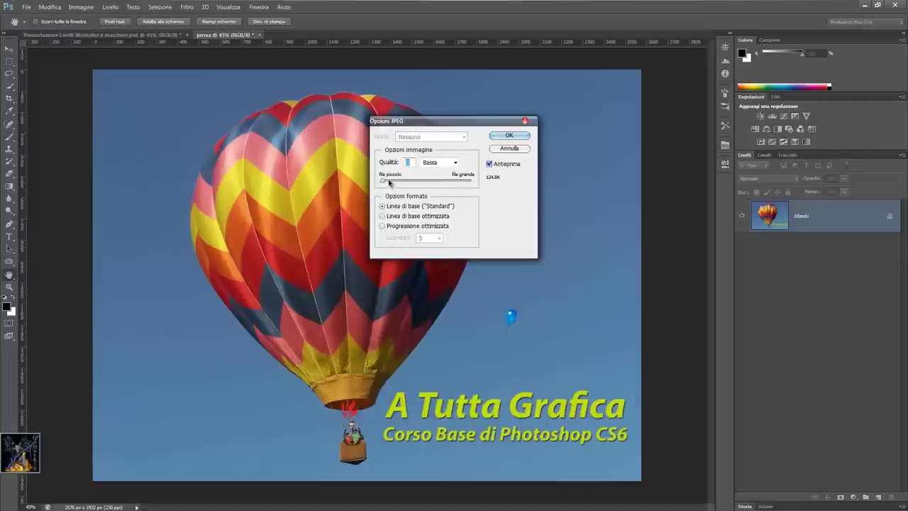
{"action": "left_click_drag", "start_coordinate": [382, 182], "coordinate": [462, 188]}
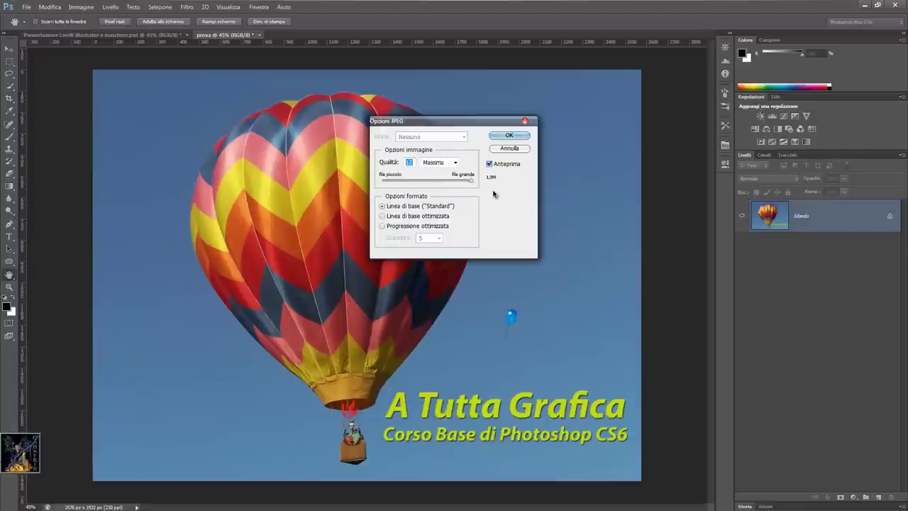
{"action": "left_click", "coordinate": [508, 148]}
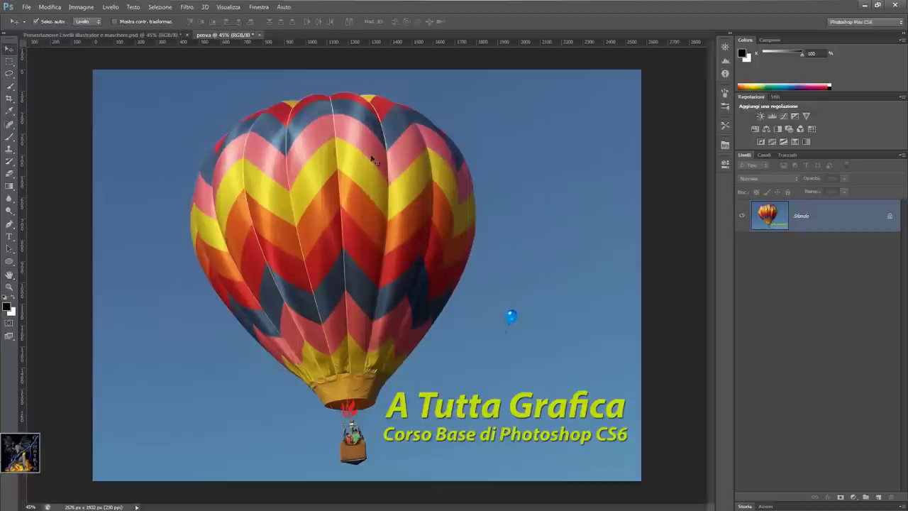
{"action": "left_click", "coordinate": [27, 6]}
{"action": "mouse_move", "coordinate": [85, 204]}
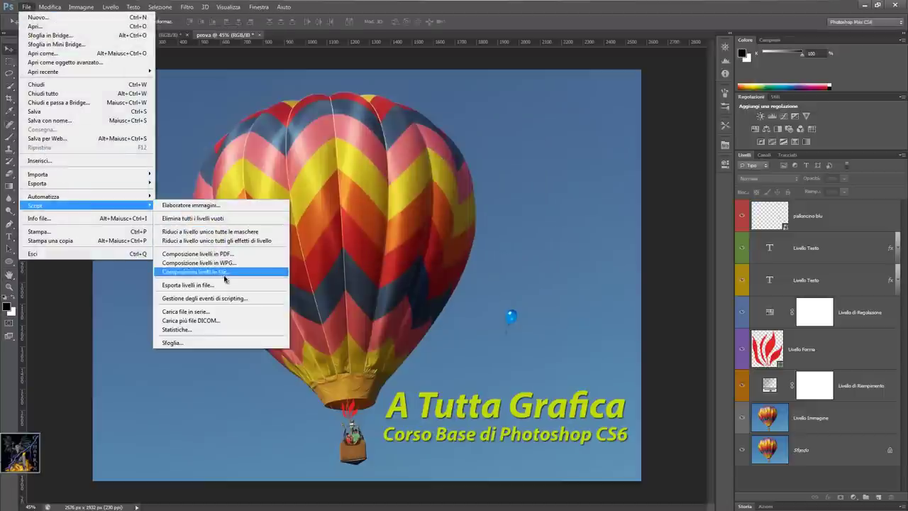
{"action": "left_click", "coordinate": [227, 285]}
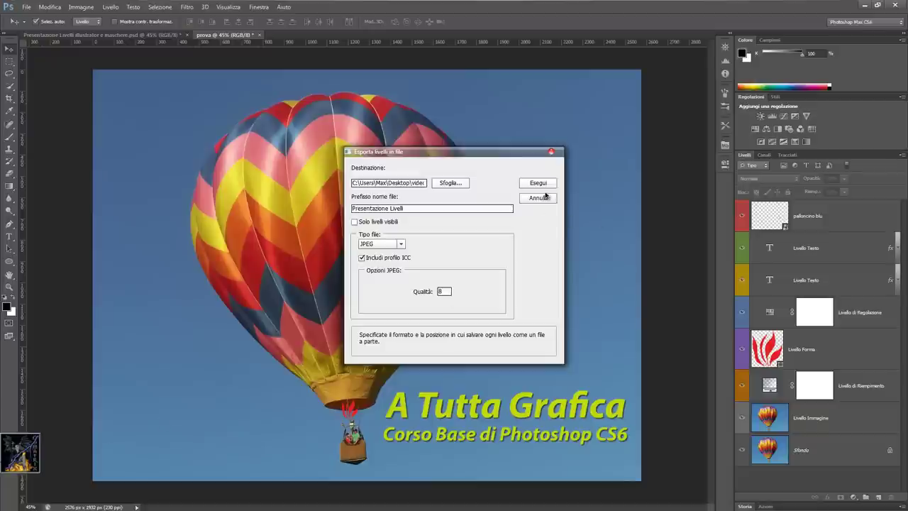
{"action": "left_click", "coordinate": [541, 198]}
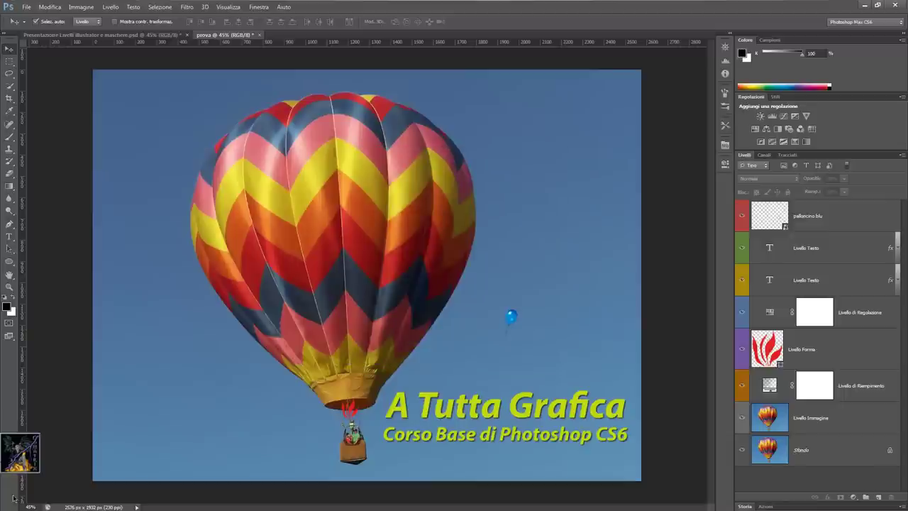
{"action": "key", "text": "ctrl+o"}
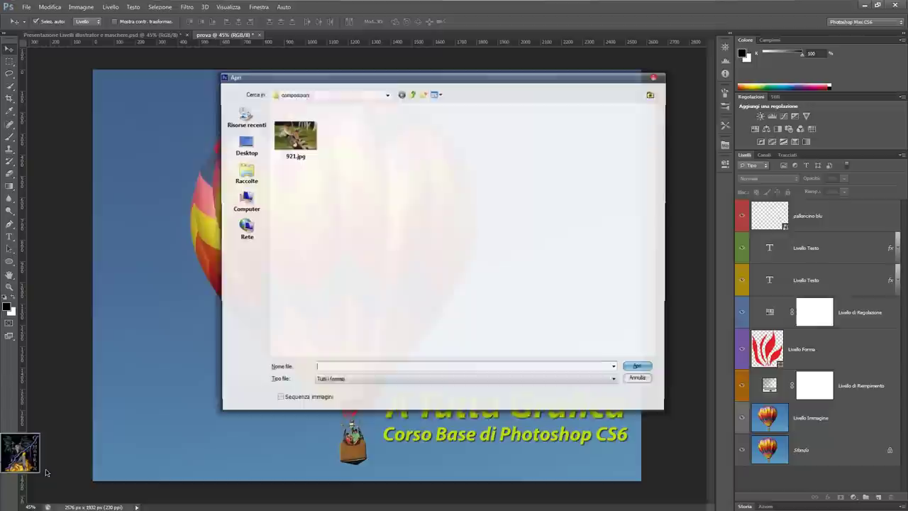
{"action": "left_click", "coordinate": [306, 152]}
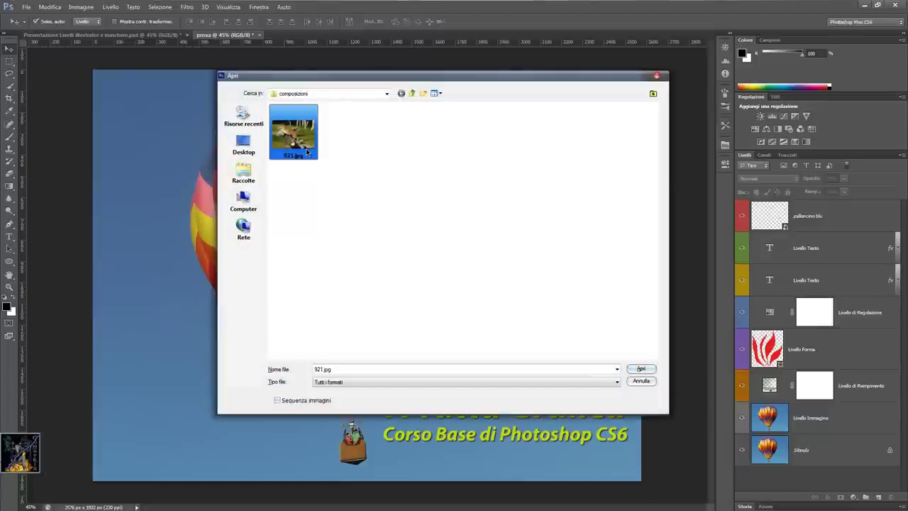
{"action": "right_click", "coordinate": [306, 152]}
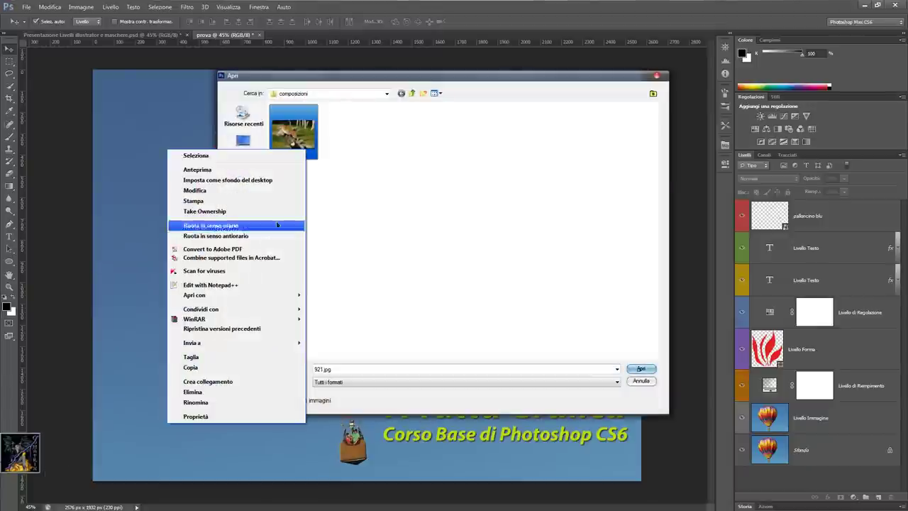
{"action": "left_click", "coordinate": [229, 416]}
{"action": "left_click", "coordinate": [375, 169]}
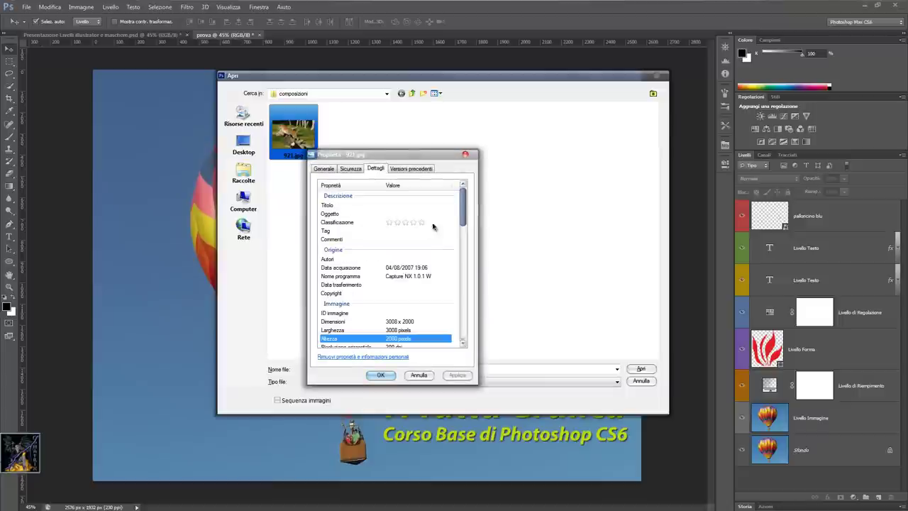
{"action": "left_click_drag", "start_coordinate": [462, 206], "coordinate": [460, 225]}
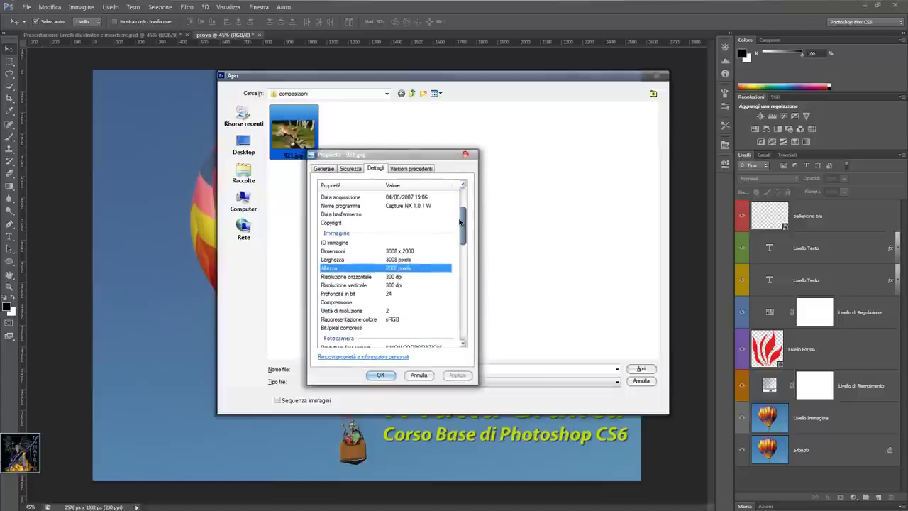
{"action": "left_click", "coordinate": [383, 321]}
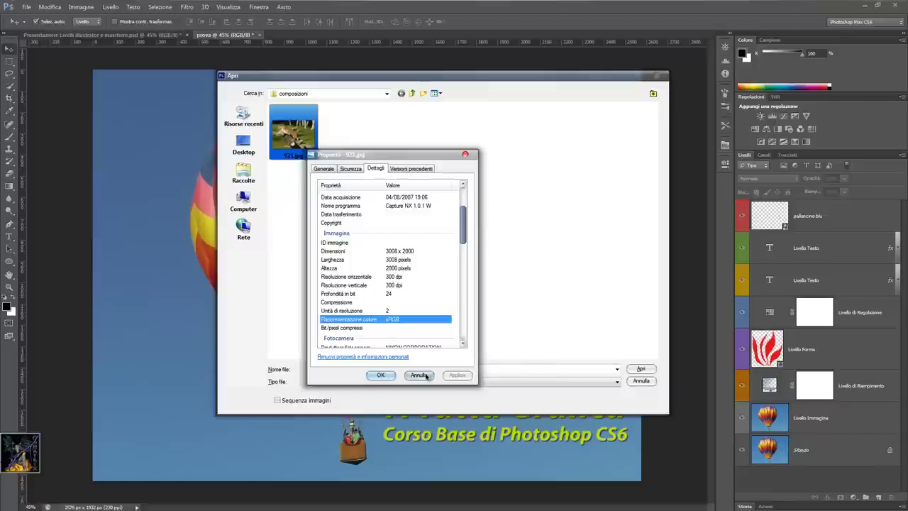
{"action": "left_click", "coordinate": [418, 374]}
{"action": "left_click", "coordinate": [640, 381]}
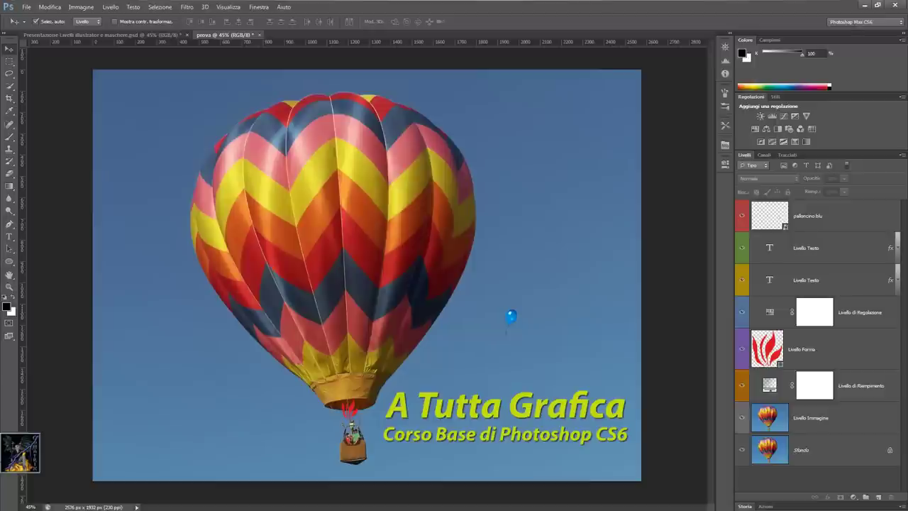
Show only Livello Immagine and export visible layers only as a Presentazione Livelli JPEG
{"action": "left_click", "coordinate": [741, 418], "text": "alt"}
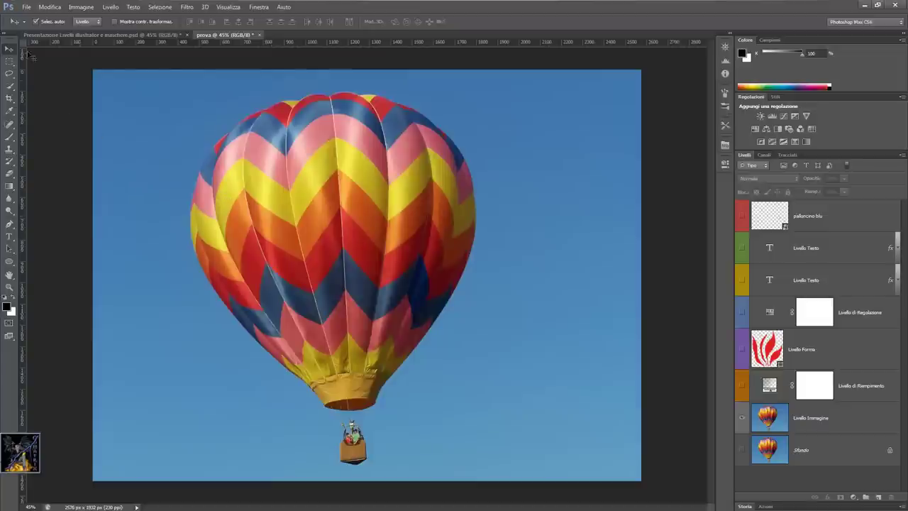
{"action": "left_click", "coordinate": [27, 8]}
{"action": "mouse_move", "coordinate": [35, 205]}
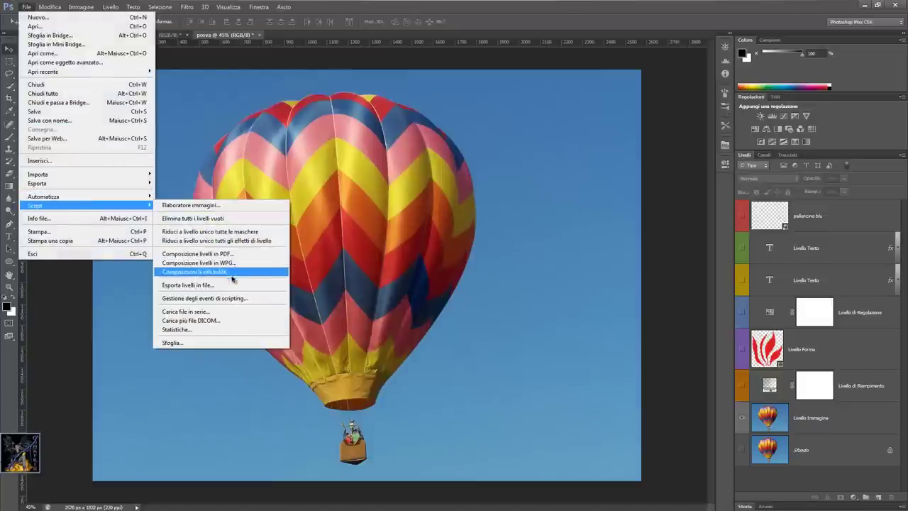
{"action": "left_click", "coordinate": [228, 285]}
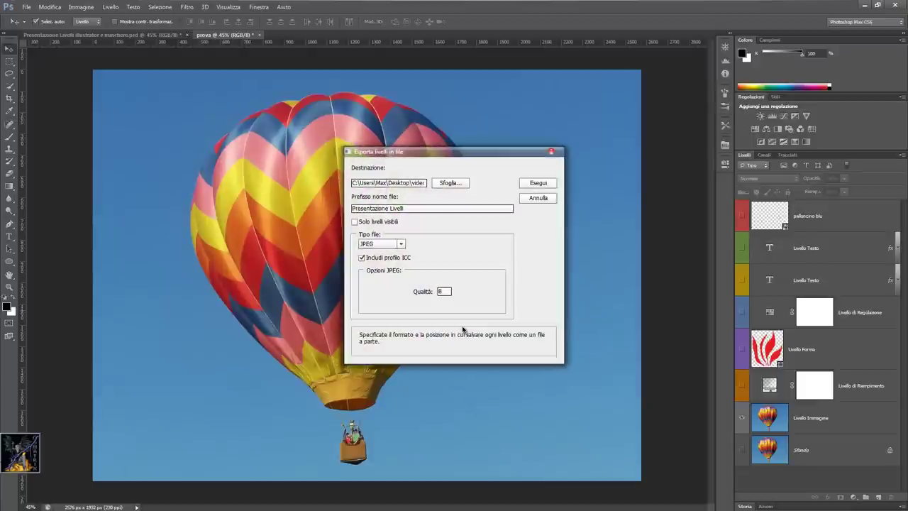
{"action": "left_click", "coordinate": [354, 222]}
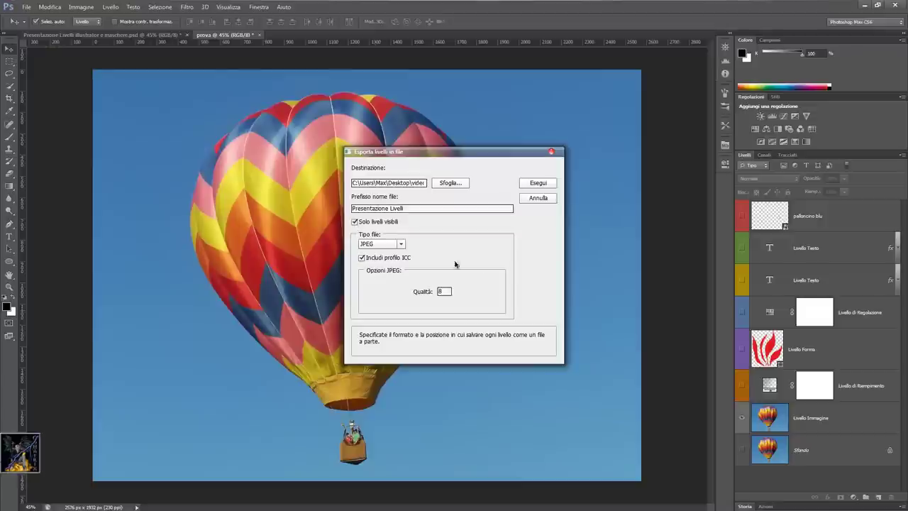
{"action": "left_click", "coordinate": [547, 185]}
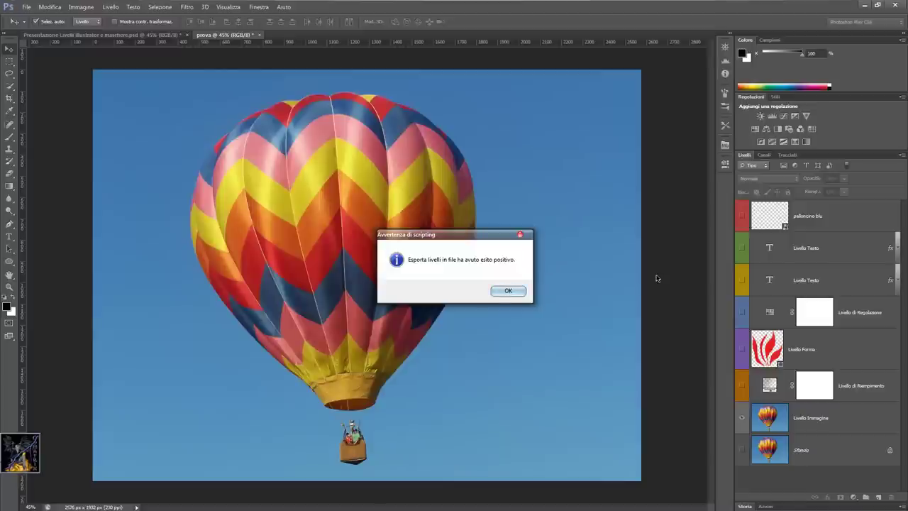
{"action": "left_click", "coordinate": [508, 292]}
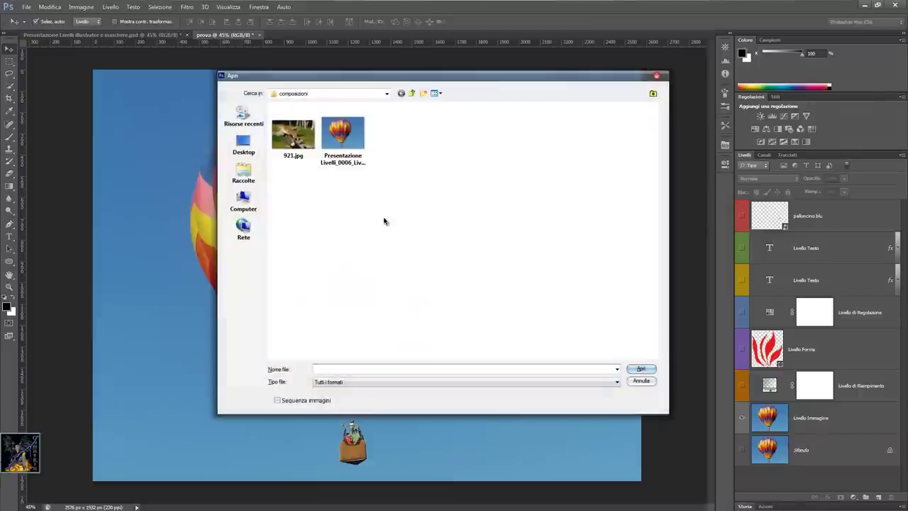
Check the exported JPEG's colour representation in its Properties details
{"action": "left_click", "coordinate": [354, 156]}
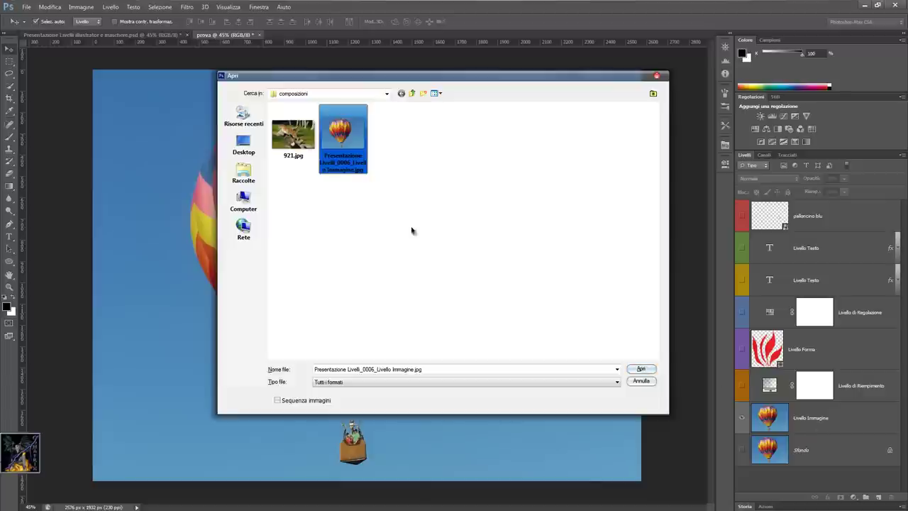
{"action": "right_click", "coordinate": [348, 142]}
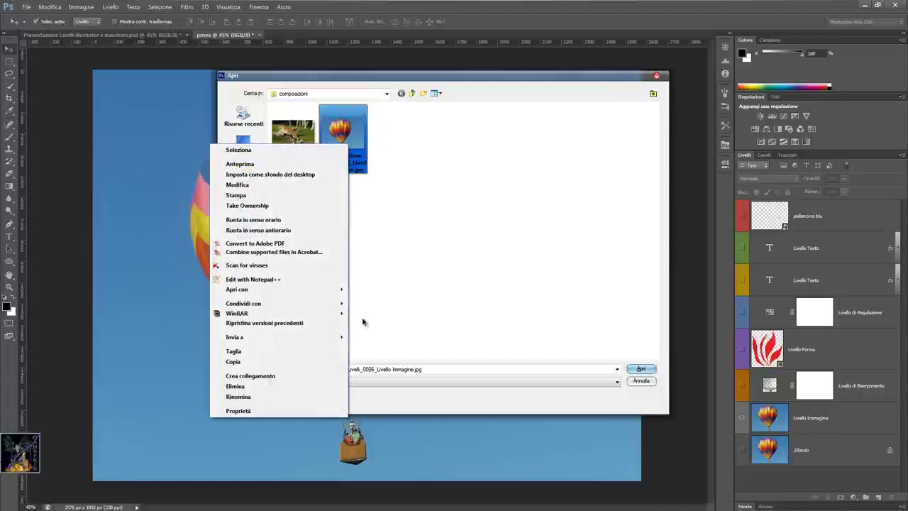
{"action": "left_click", "coordinate": [325, 411]}
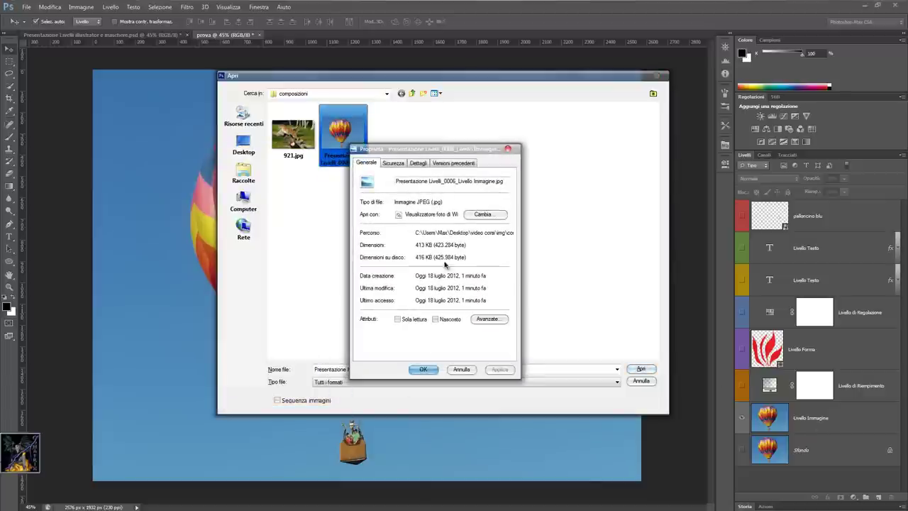
{"action": "left_click", "coordinate": [418, 163]}
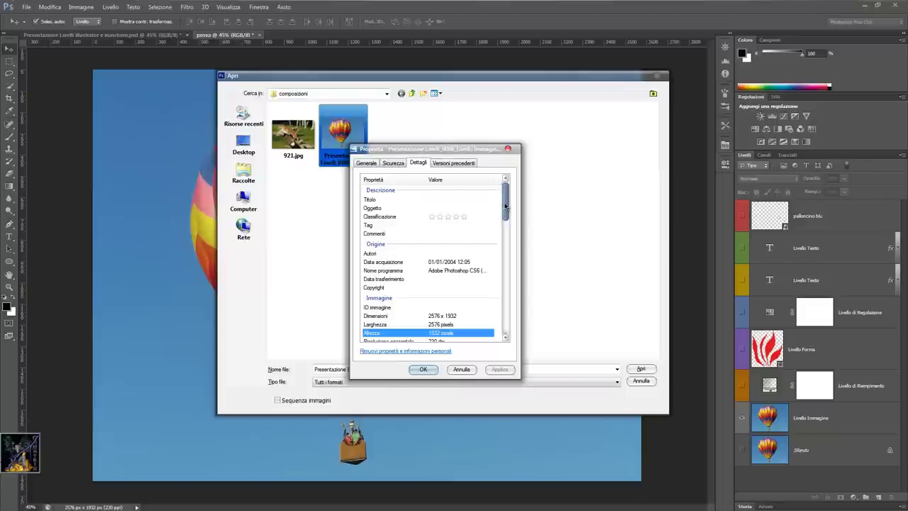
{"action": "scroll", "coordinate": [476, 305], "scroll_direction": "down", "scroll_amount": 2}
{"action": "scroll", "coordinate": [476, 305], "scroll_direction": "down", "scroll_amount": 1}
{"action": "scroll", "coordinate": [475, 305], "scroll_direction": "down", "scroll_amount": 1}
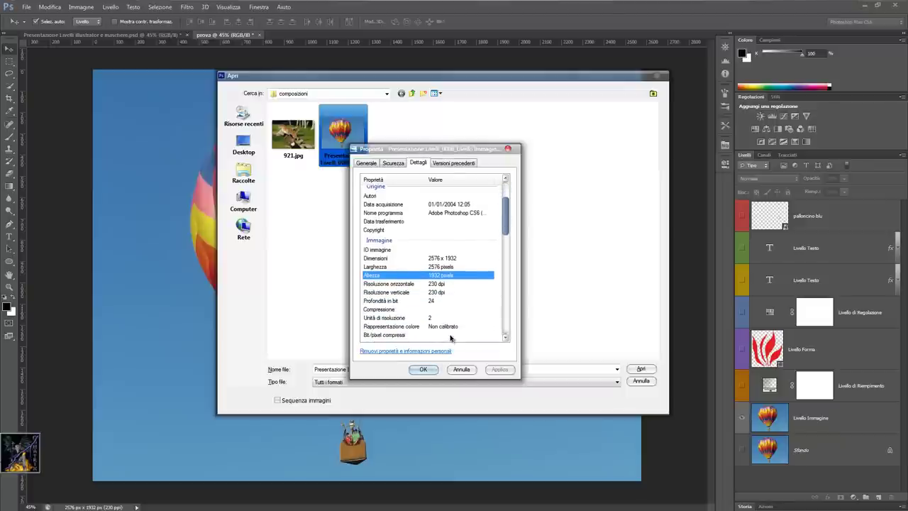
{"action": "left_click", "coordinate": [453, 326]}
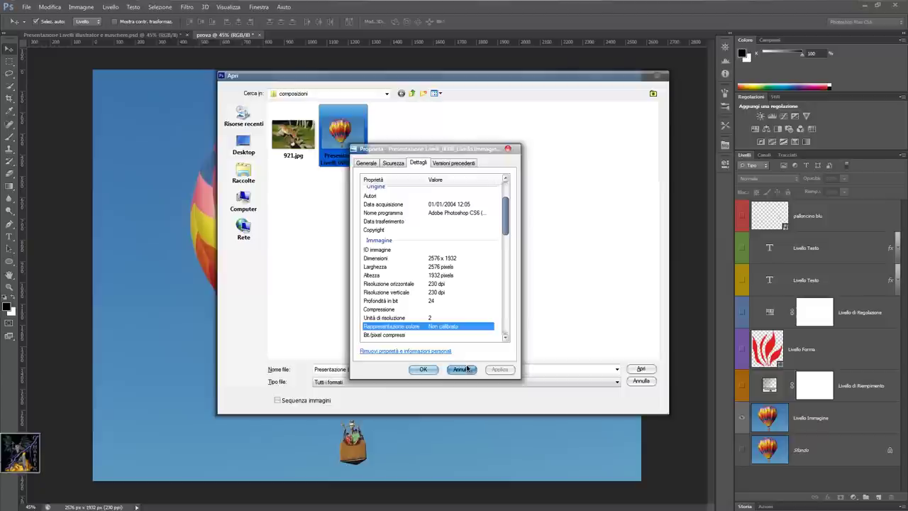
{"action": "left_click", "coordinate": [461, 369]}
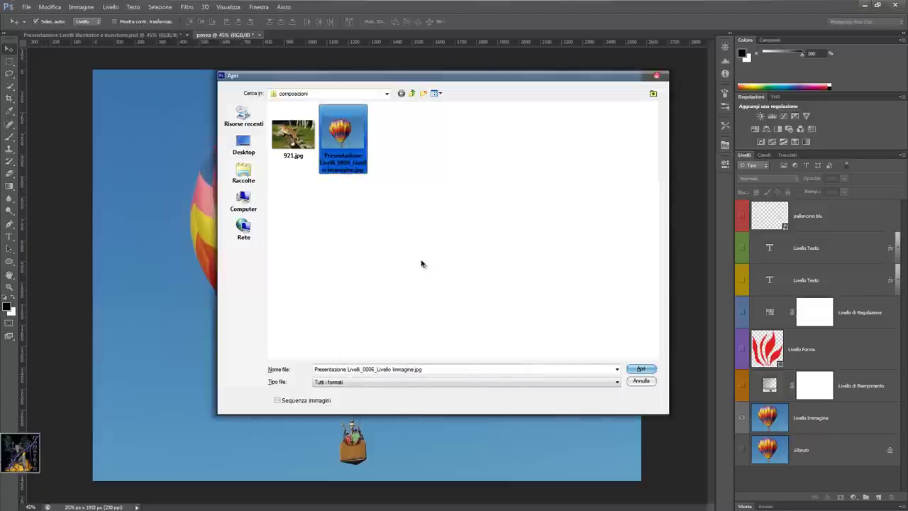
Rename the exported JPEG, permanently delete it, and cancel the Open dialog
{"action": "key", "text": "F2"}
{"action": "key", "text": "BackSpace"}
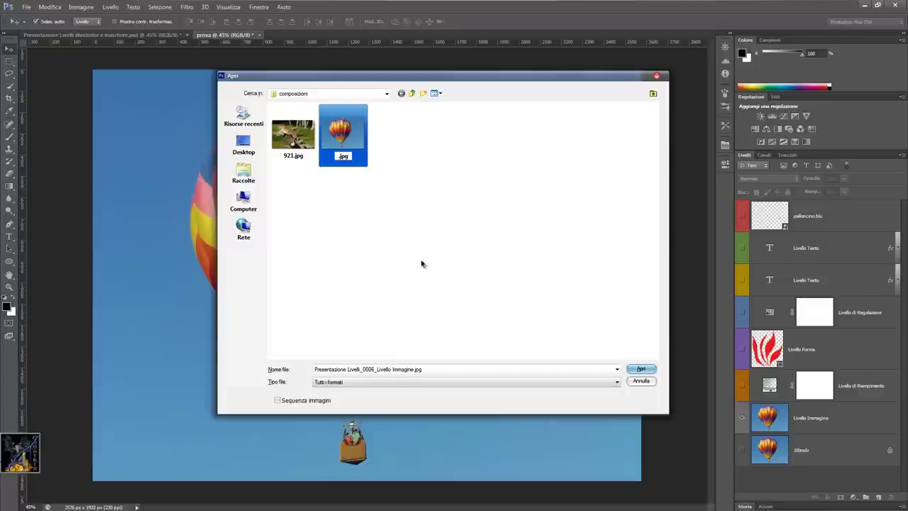
{"action": "key", "text": "Return"}
{"action": "key", "text": "Return"}
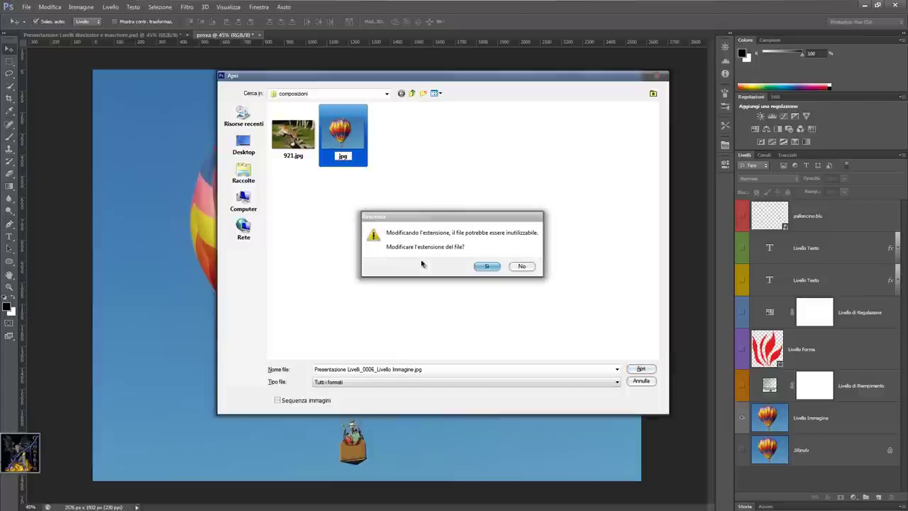
{"action": "left_click", "coordinate": [488, 270]}
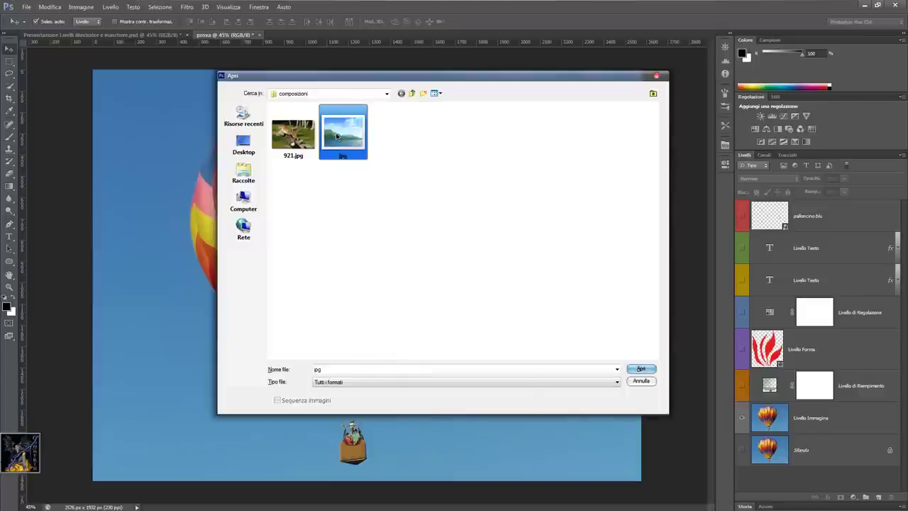
{"action": "key", "text": "Delete"}
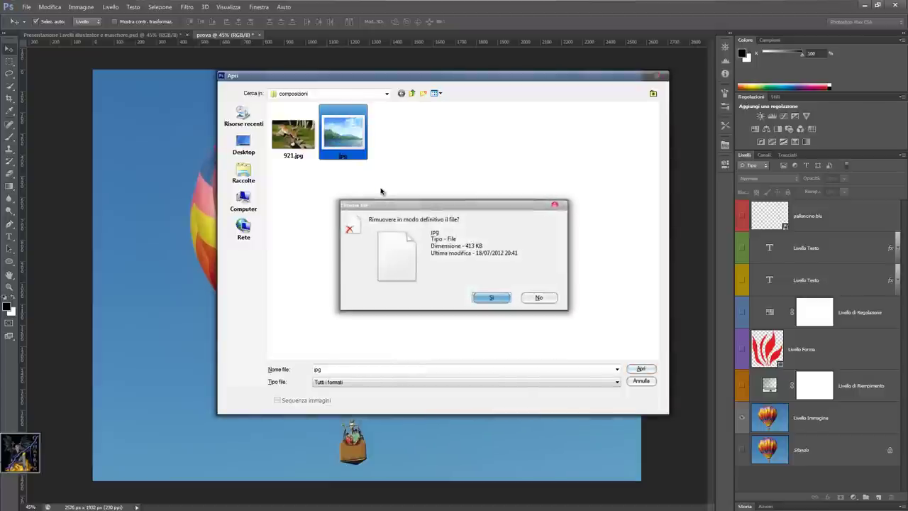
{"action": "key", "text": "Return"}
{"action": "left_click", "coordinate": [642, 381]}
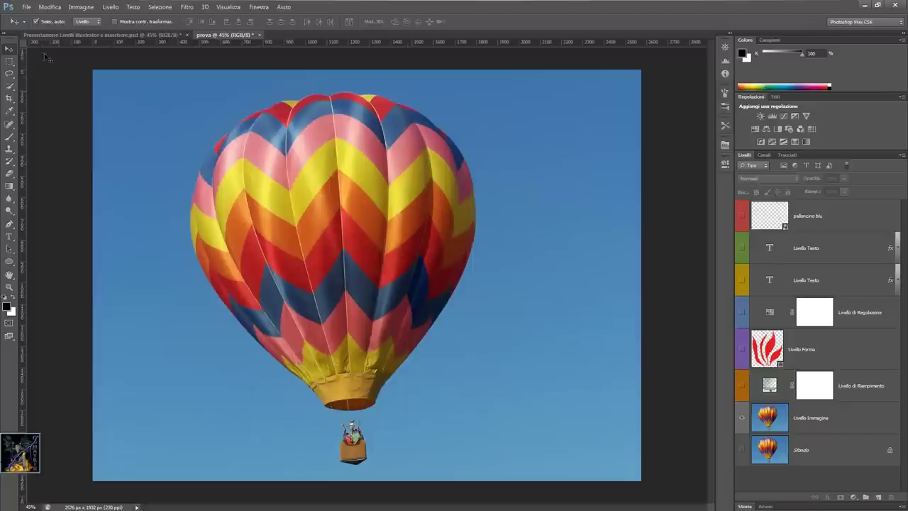
Assign the sRGB IEC61966-2.1 profile, comparing the preview against no colour management
{"action": "left_click", "coordinate": [50, 7]}
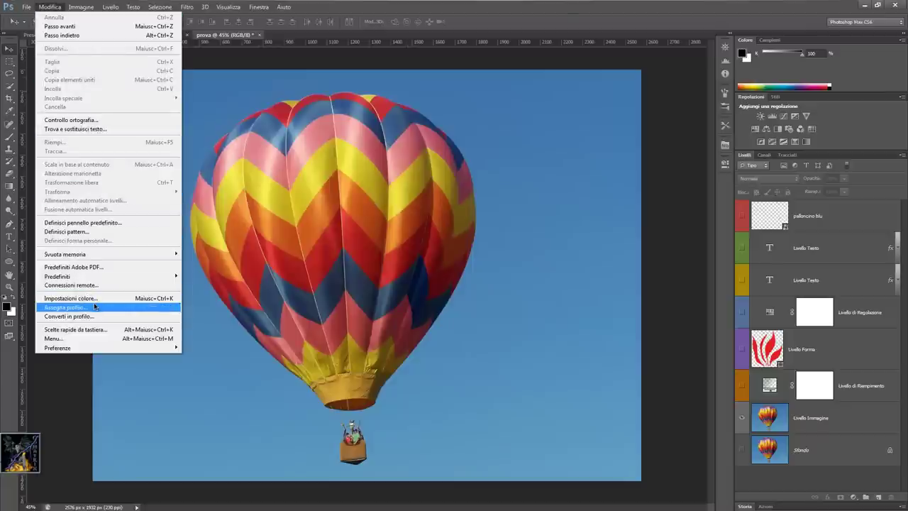
{"action": "left_click", "coordinate": [94, 307]}
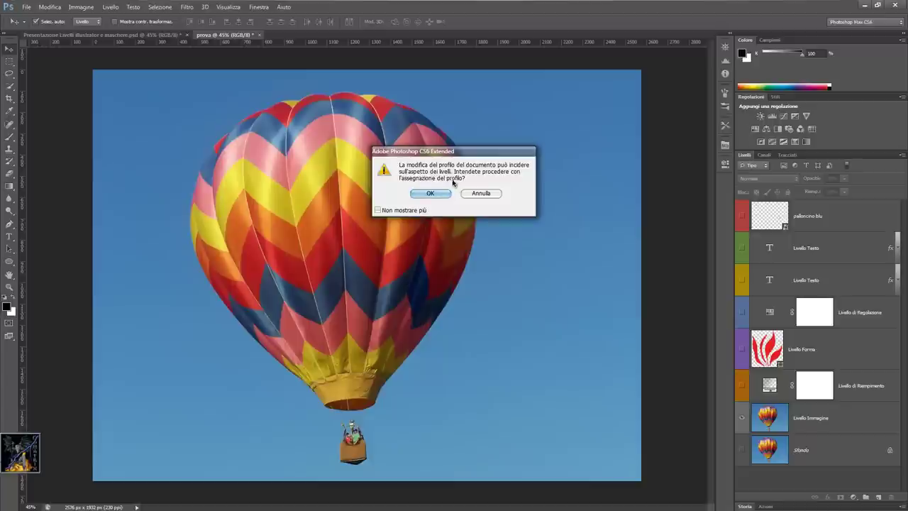
{"action": "left_click", "coordinate": [429, 192]}
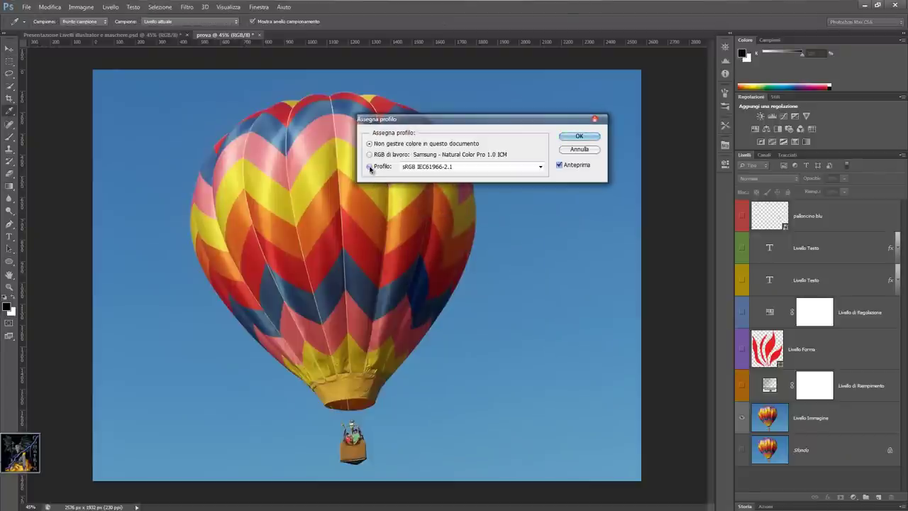
{"action": "left_click", "coordinate": [369, 168]}
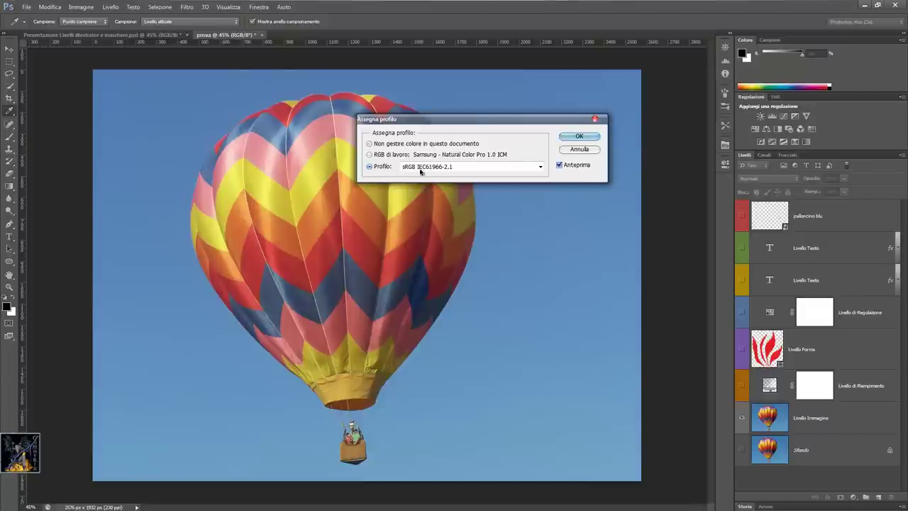
{"action": "left_click_drag", "start_coordinate": [484, 125], "coordinate": [616, 105]}
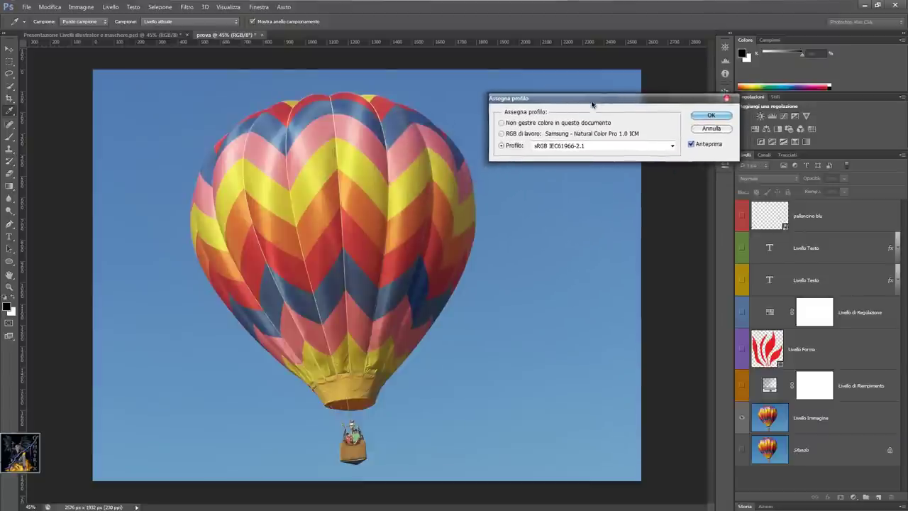
{"action": "left_click", "coordinate": [502, 123]}
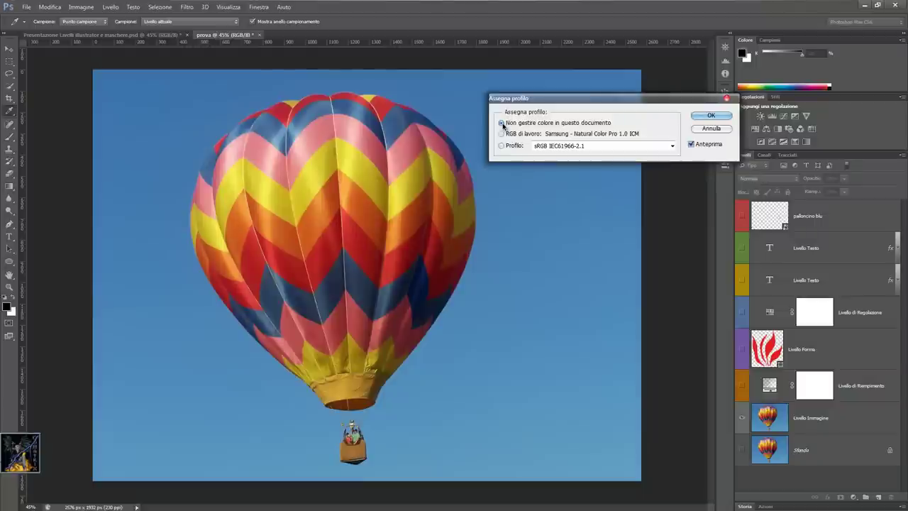
{"action": "left_click", "coordinate": [508, 146]}
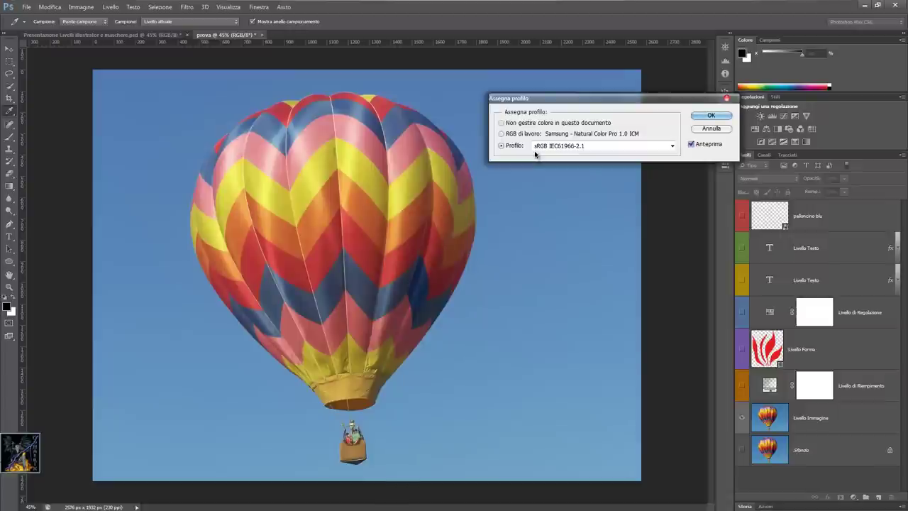
Apply the sRGB profile and save the document as prova.psd with compatibility kept on
{"action": "left_click", "coordinate": [710, 115]}
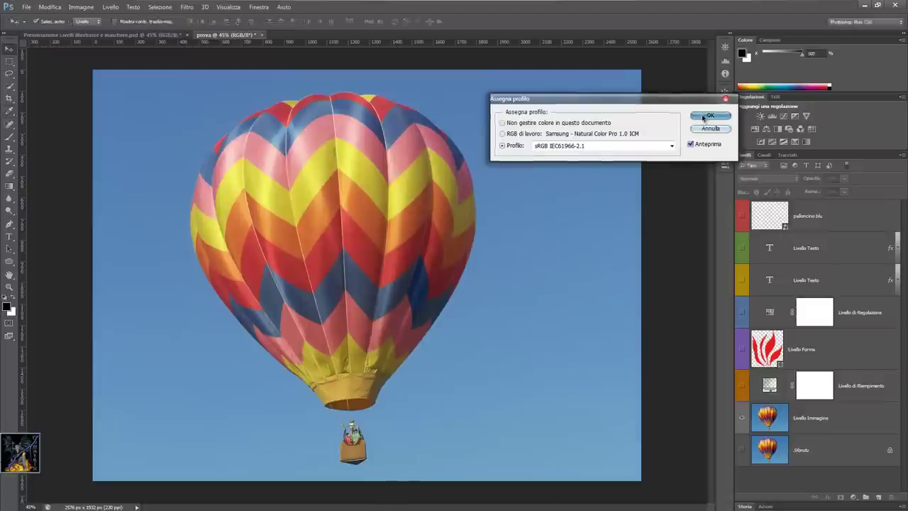
{"action": "left_click", "coordinate": [26, 6]}
{"action": "left_click", "coordinate": [73, 120]}
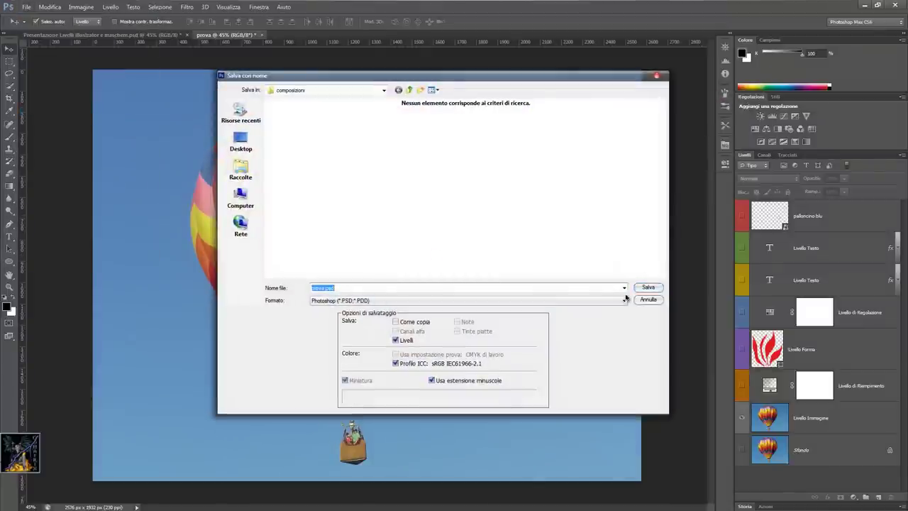
{"action": "left_click", "coordinate": [648, 287]}
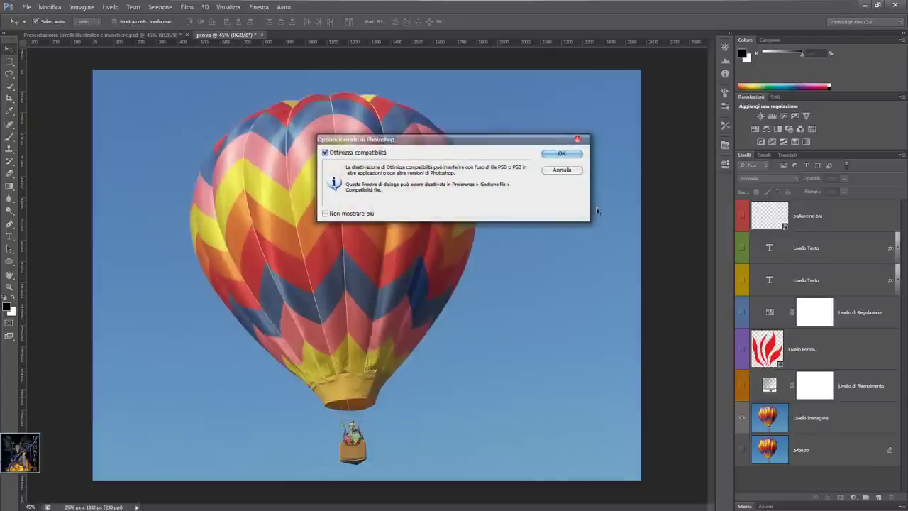
{"action": "left_click", "coordinate": [571, 153]}
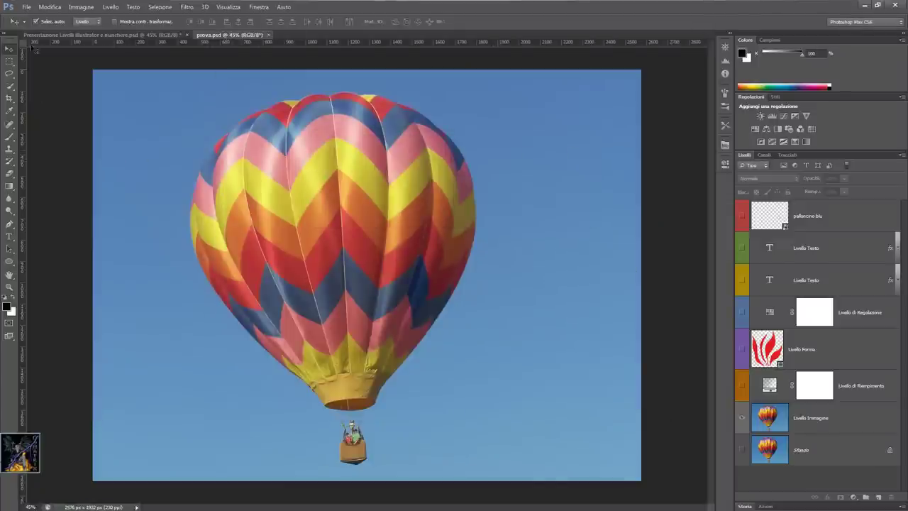
Export the layers as JPEG files with the ICC profile and check the output
{"action": "left_click", "coordinate": [26, 6]}
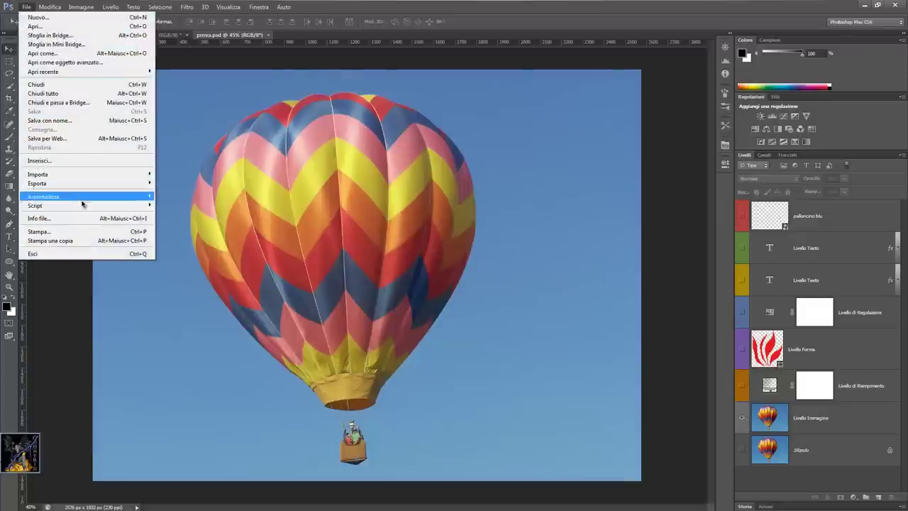
{"action": "mouse_move", "coordinate": [85, 204]}
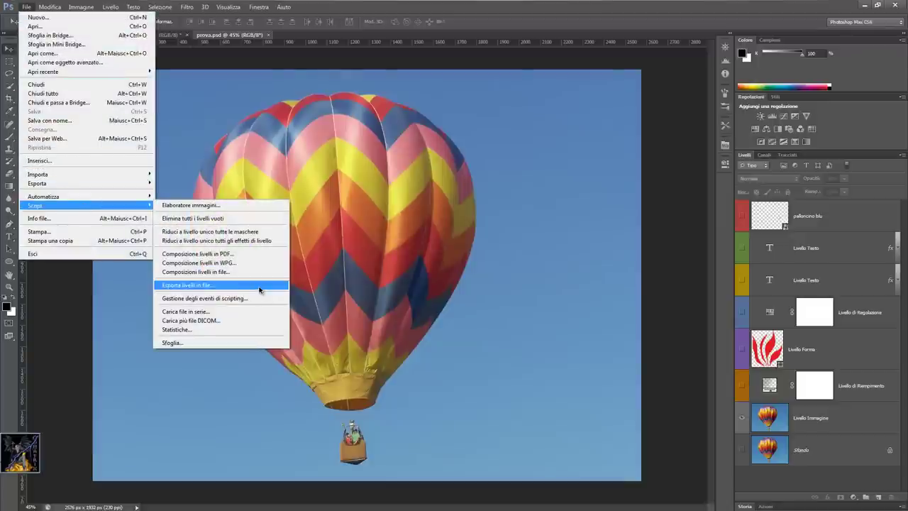
{"action": "left_click", "coordinate": [260, 287]}
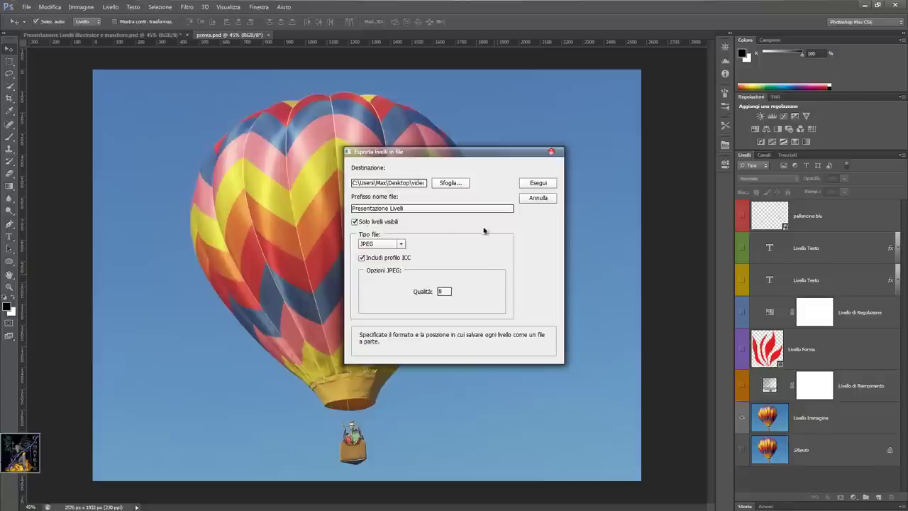
{"action": "left_click", "coordinate": [537, 183]}
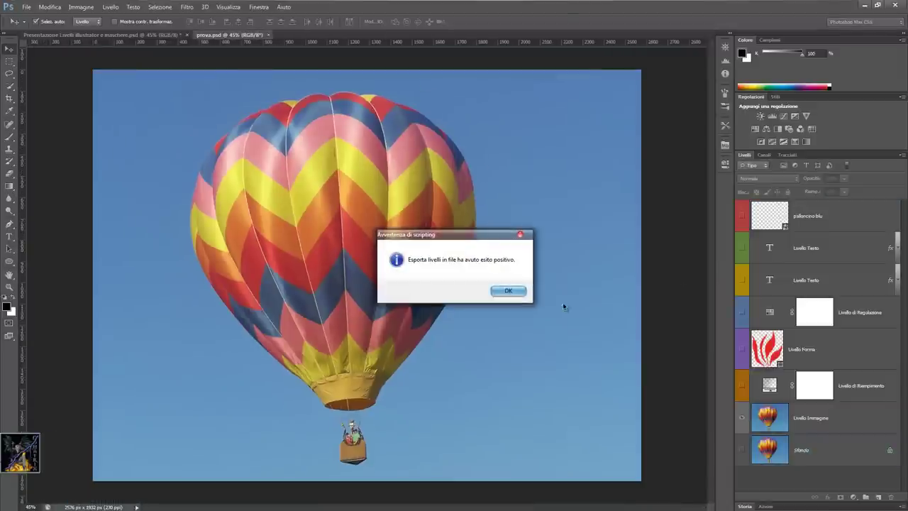
{"action": "left_click", "coordinate": [507, 291]}
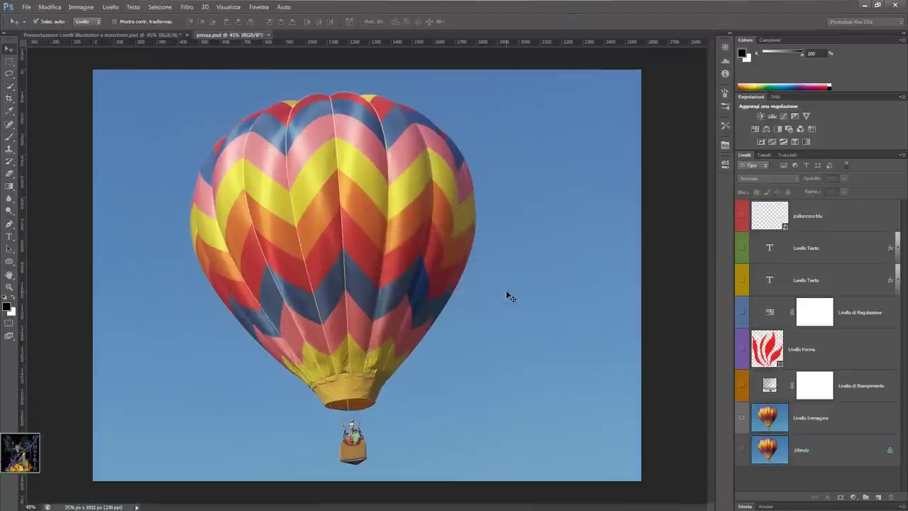
{"action": "key", "text": "ctrl+o"}
Confirm the exported JPEG's colour representation is now sRGB in its Properties details
{"action": "left_click", "coordinate": [347, 155]}
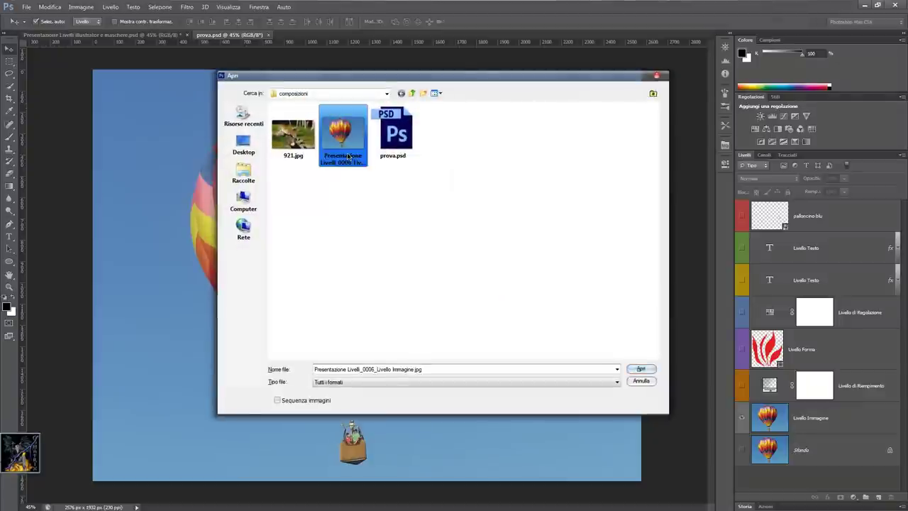
{"action": "right_click", "coordinate": [347, 154]}
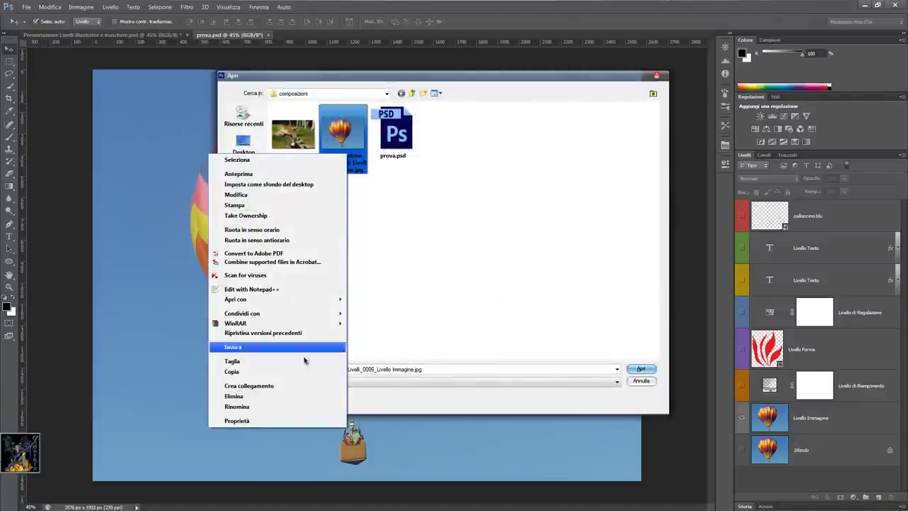
{"action": "left_click", "coordinate": [307, 420]}
{"action": "left_click", "coordinate": [416, 173]}
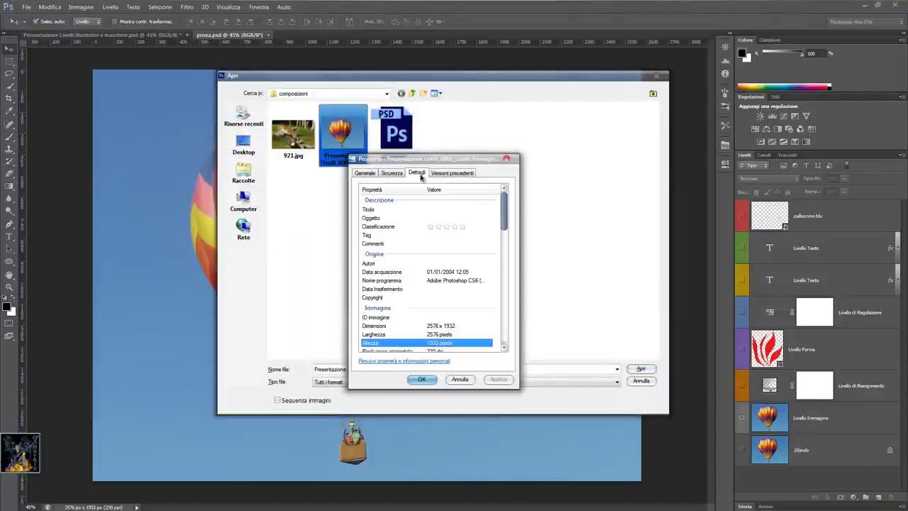
{"action": "left_click_drag", "start_coordinate": [504, 213], "coordinate": [505, 228]}
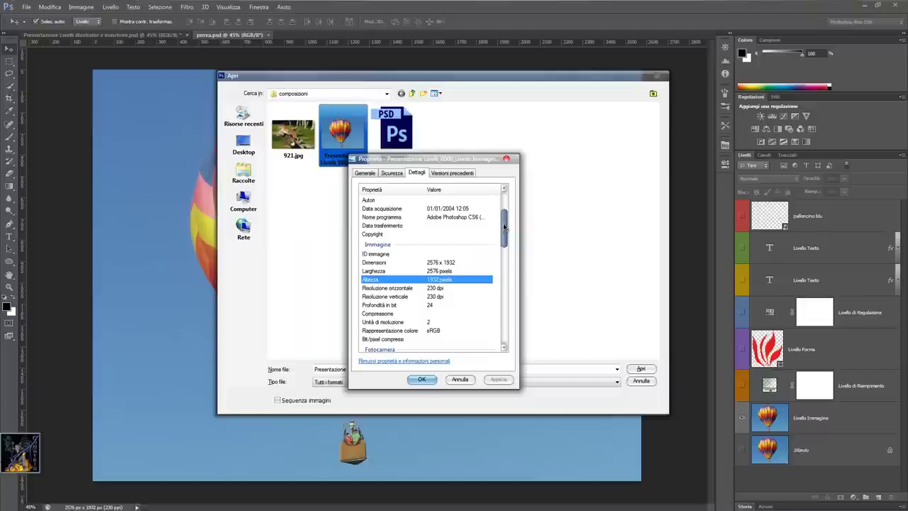
{"action": "left_click", "coordinate": [446, 331]}
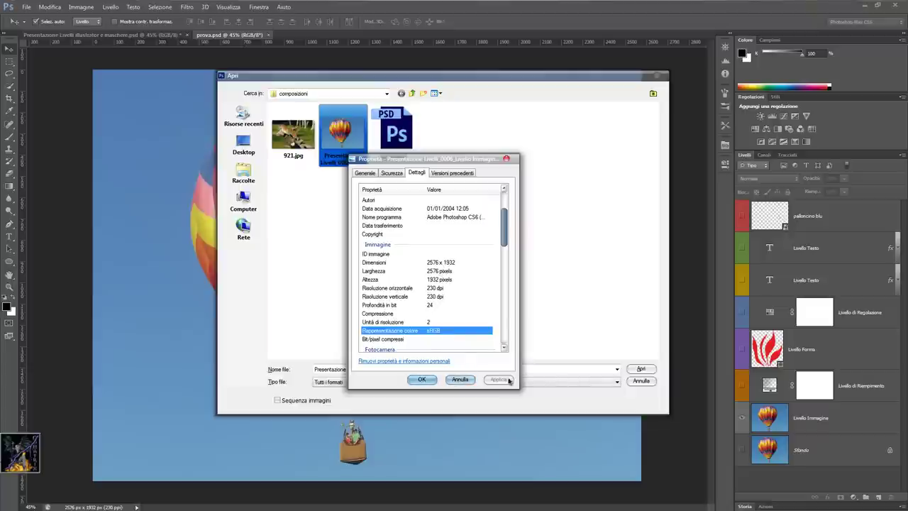
{"action": "left_click", "coordinate": [458, 379]}
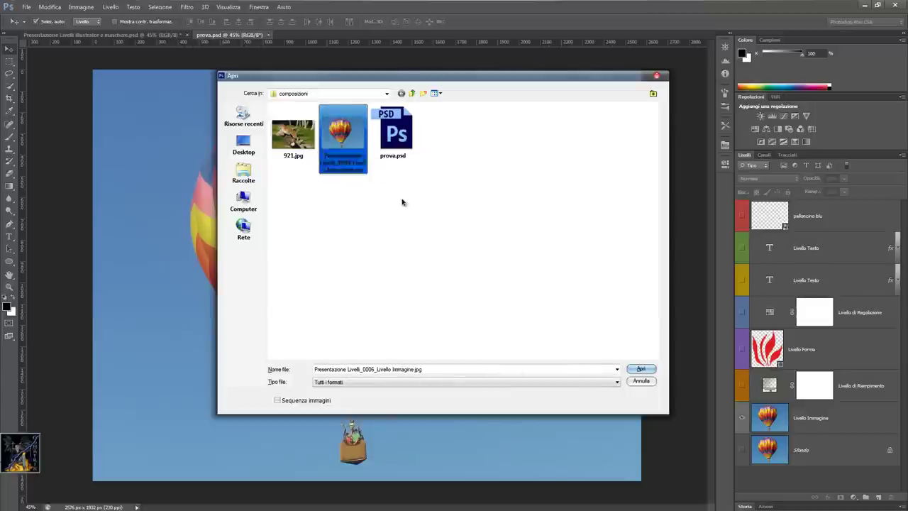
Permanently delete the exported JPEG and prova.psd, then close the Open dialog
{"action": "left_click_drag", "start_coordinate": [457, 221], "coordinate": [340, 126]}
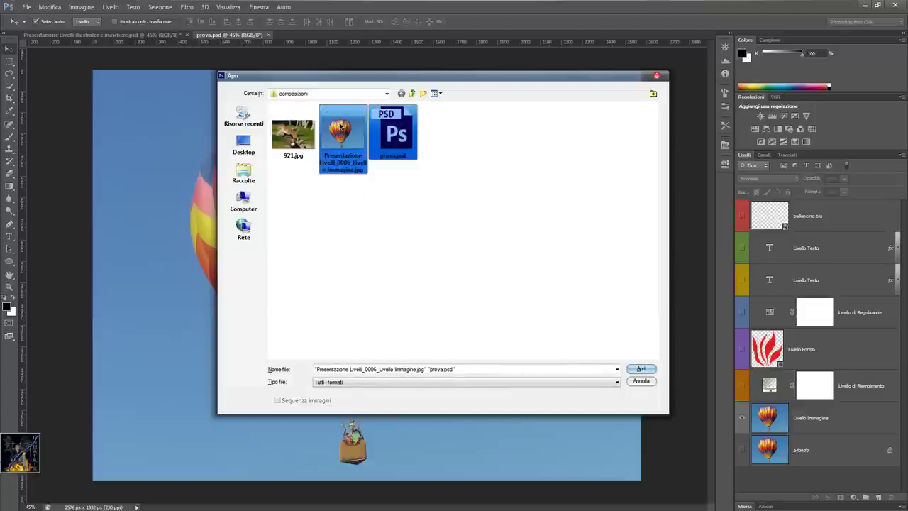
{"action": "key", "text": "Delete"}
{"action": "key", "text": "Return"}
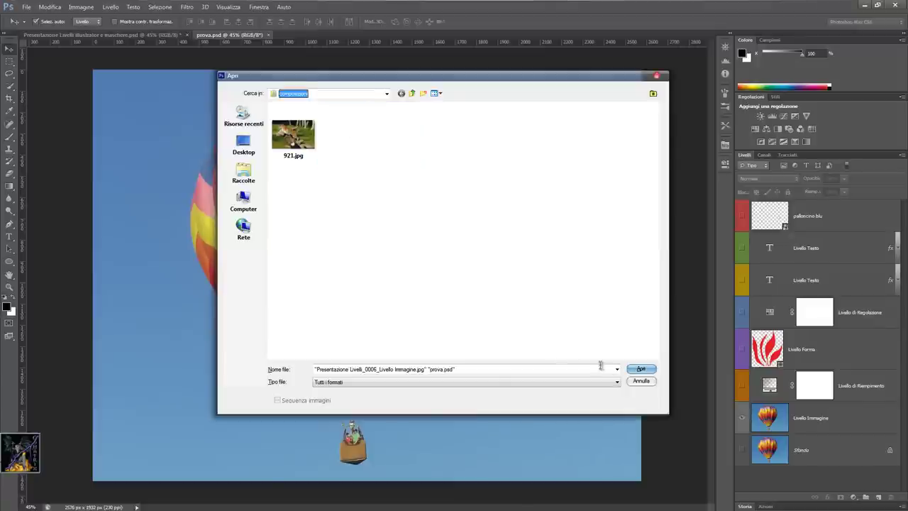
{"action": "left_click", "coordinate": [642, 381]}
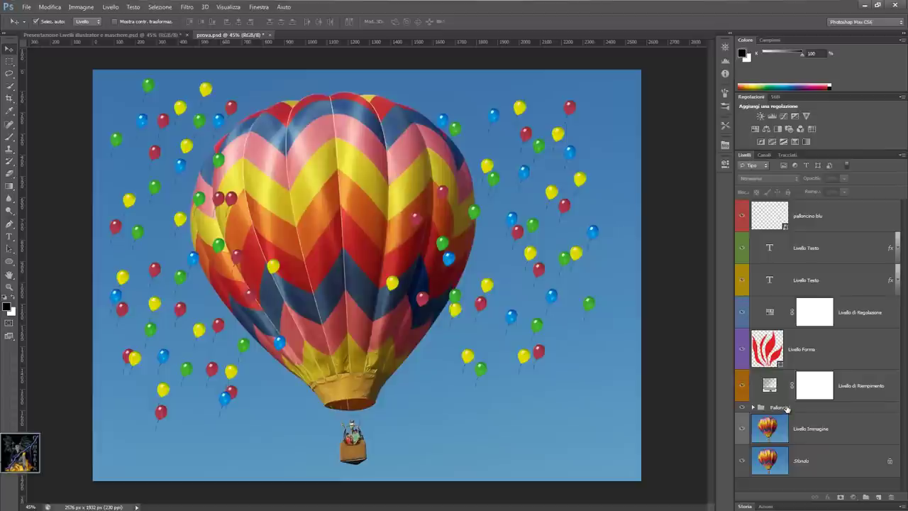
Delete the Palloncini group from prova.psd and clear the layer selection
{"action": "left_click", "coordinate": [779, 408]}
{"action": "key", "text": "Delete"}
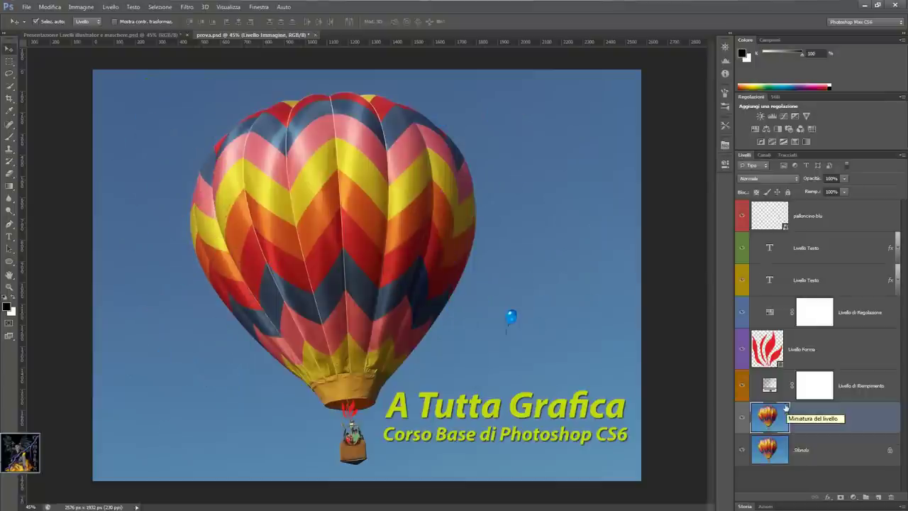
{"action": "left_click", "coordinate": [63, 440]}
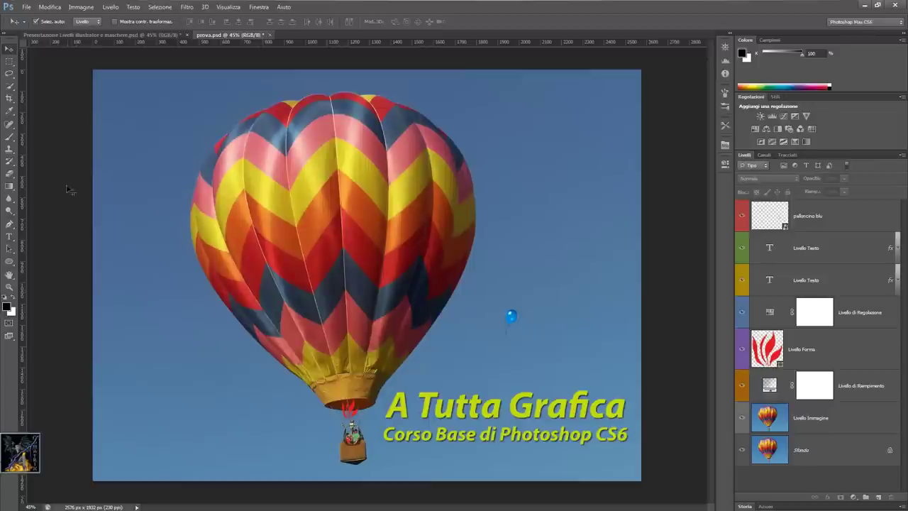
{"action": "left_click", "coordinate": [26, 7]}
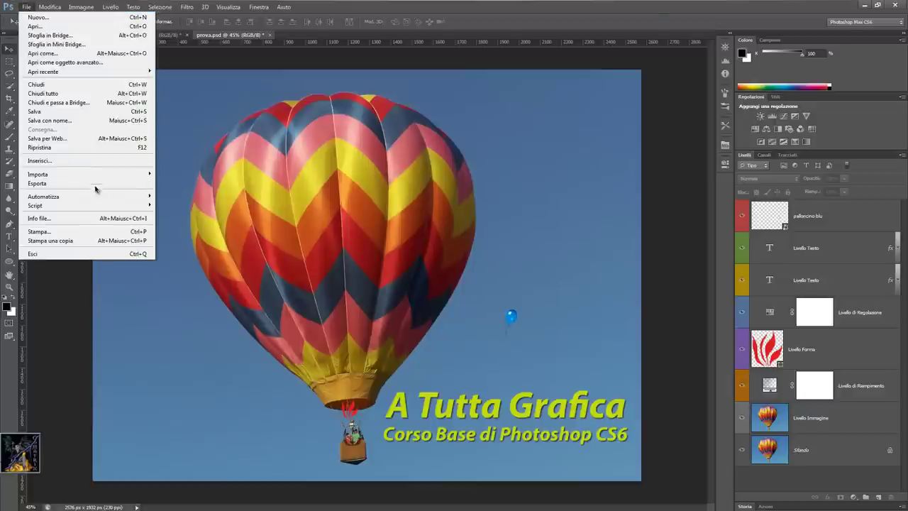
{"action": "mouse_move", "coordinate": [85, 204]}
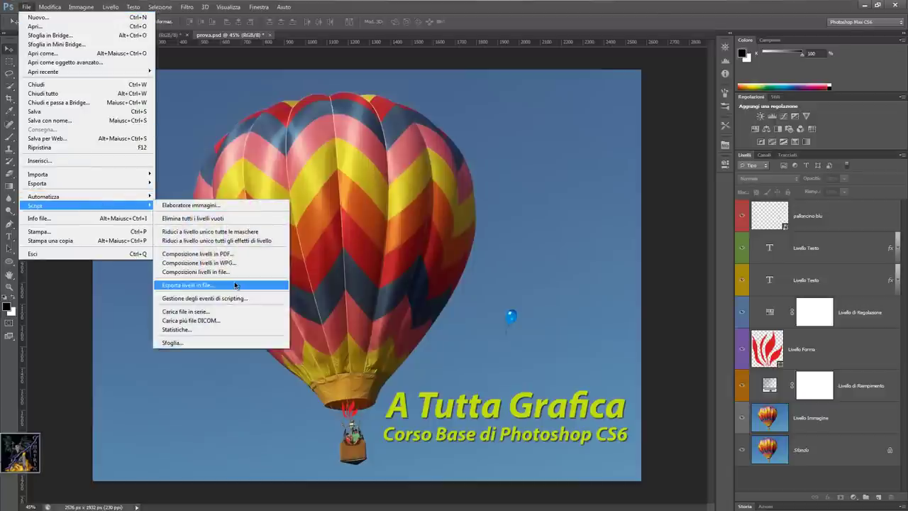
Export prova.psd's layers as Presentazione Livelli JPEGs and dismiss the success message
{"action": "left_click", "coordinate": [217, 284]}
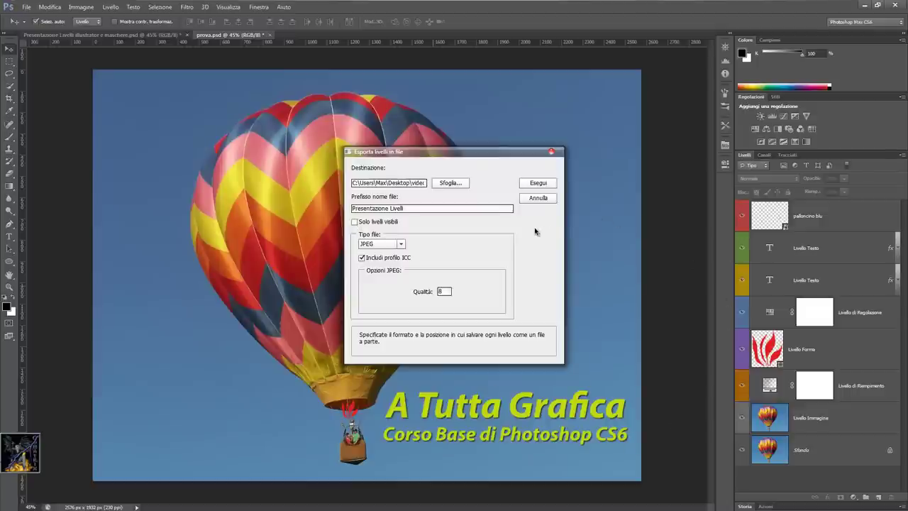
{"action": "left_click", "coordinate": [538, 183]}
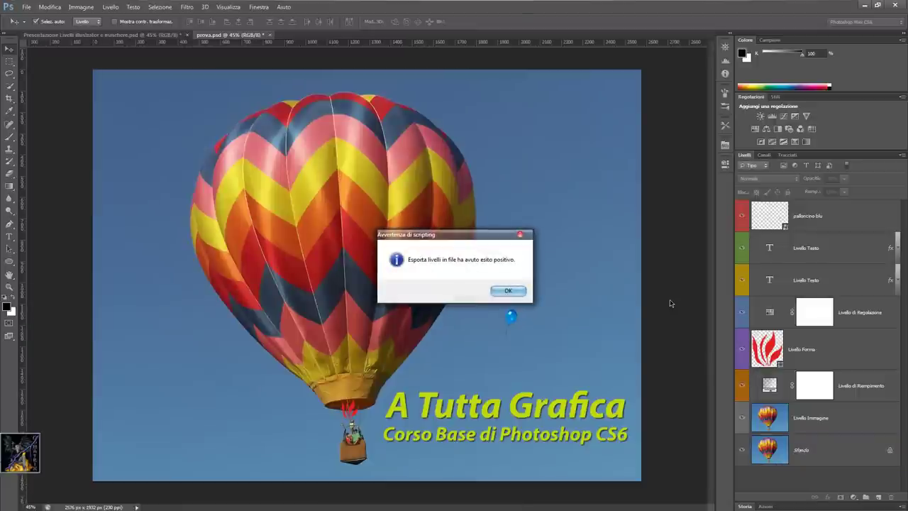
{"action": "left_click", "coordinate": [521, 292]}
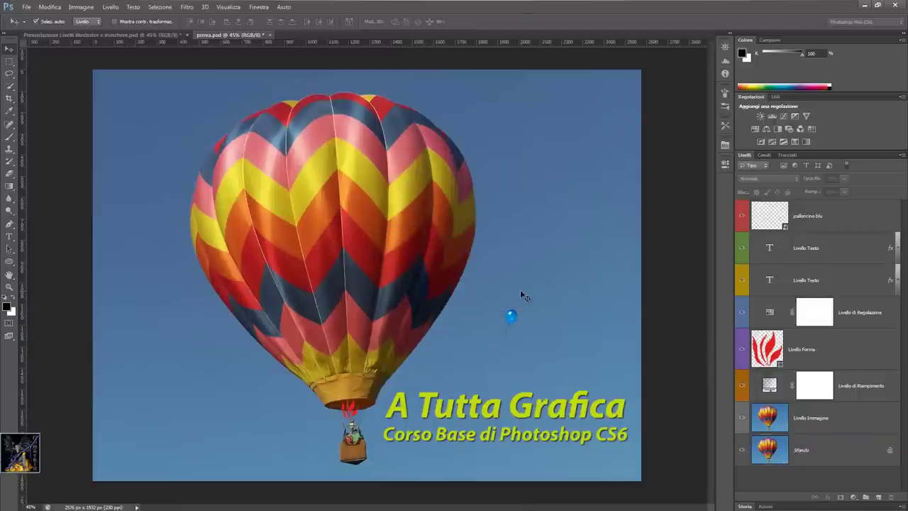
Select the eight exported Presentazione Livelli JPEGs in the Open dialog's composizioni folder
{"action": "key", "text": "ctrl+o"}
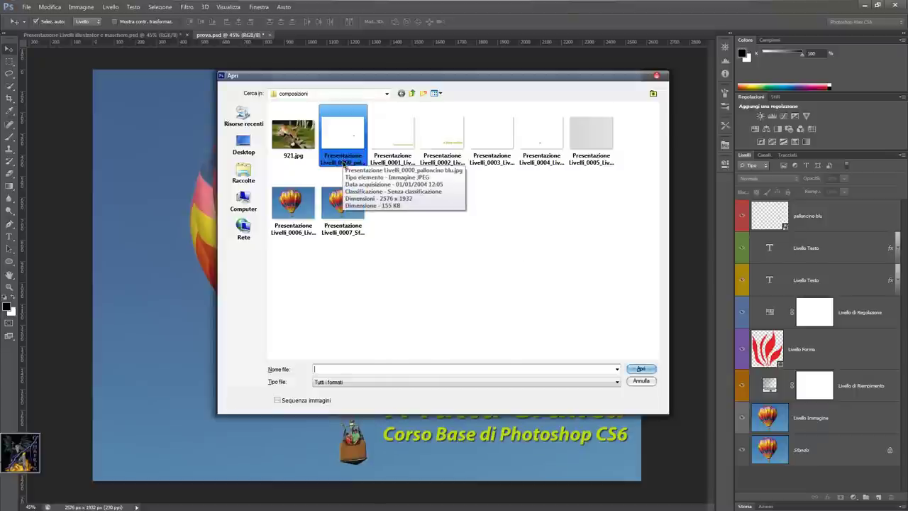
{"action": "left_click", "coordinate": [344, 166]}
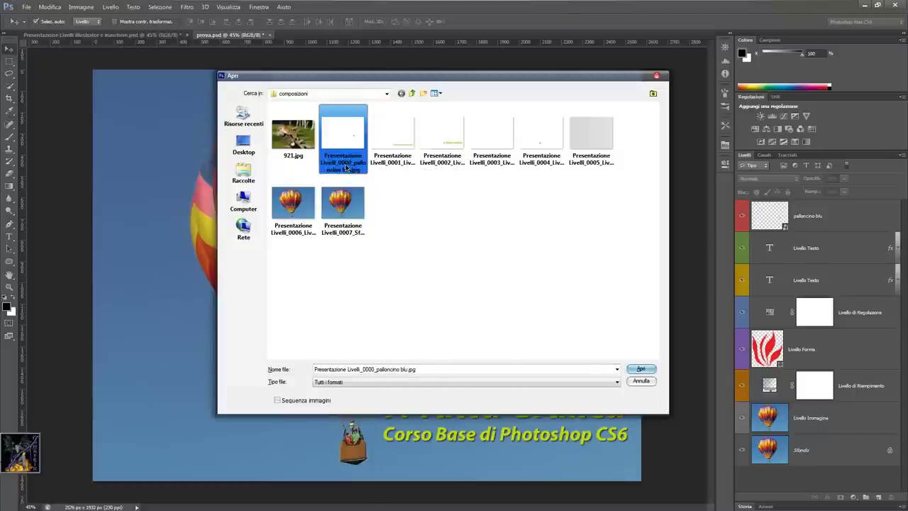
{"action": "left_click", "coordinate": [392, 167]}
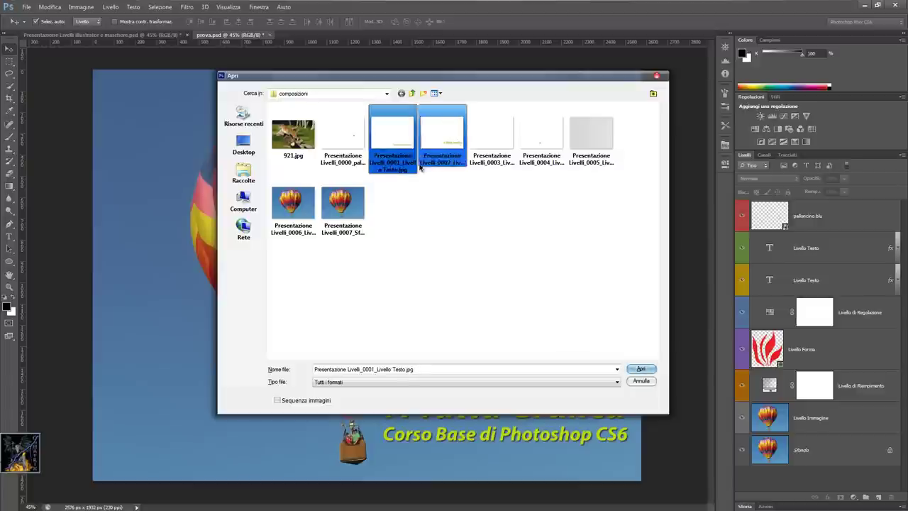
{"action": "left_click", "coordinate": [492, 145]}
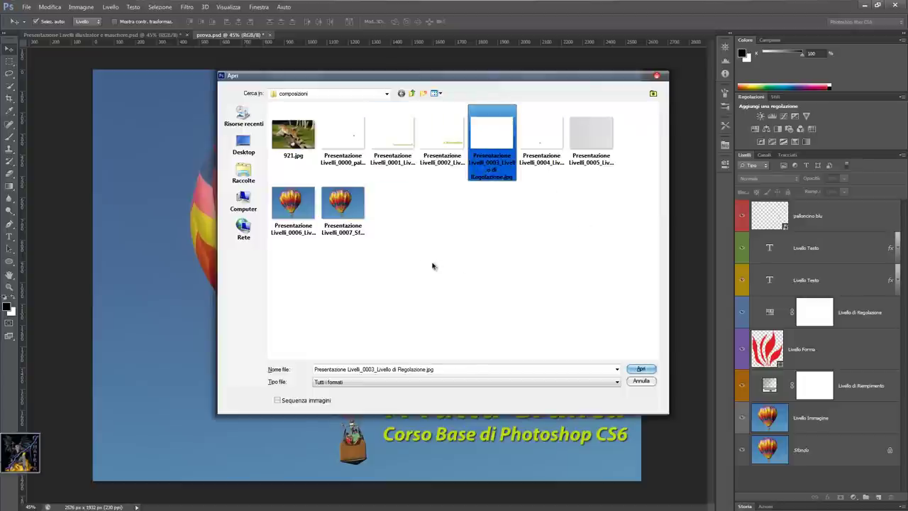
{"action": "left_click", "coordinate": [361, 238]}
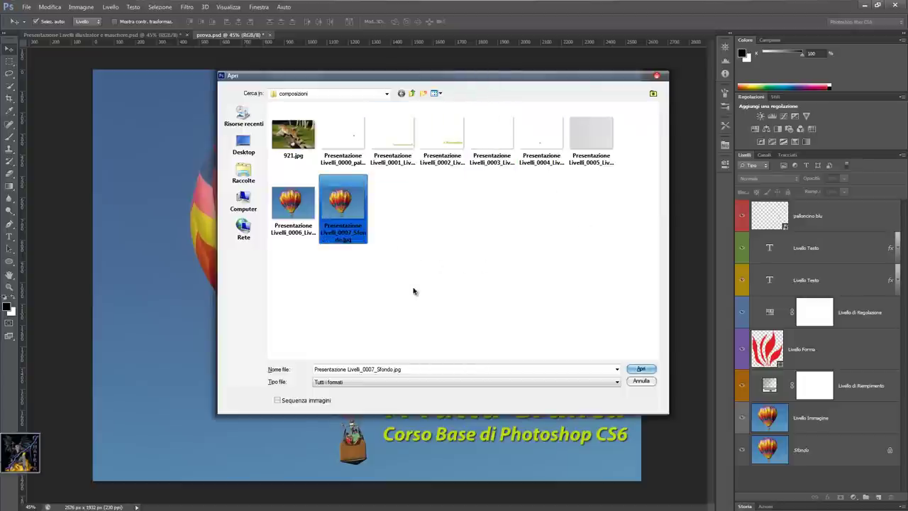
{"action": "left_click_drag", "start_coordinate": [585, 256], "coordinate": [337, 130]}
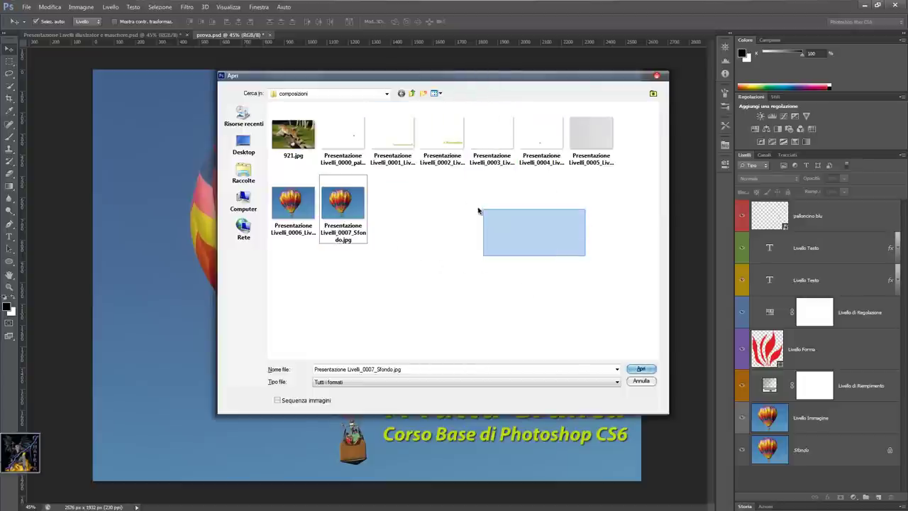
{"action": "left_click", "coordinate": [293, 206], "text": "ctrl"}
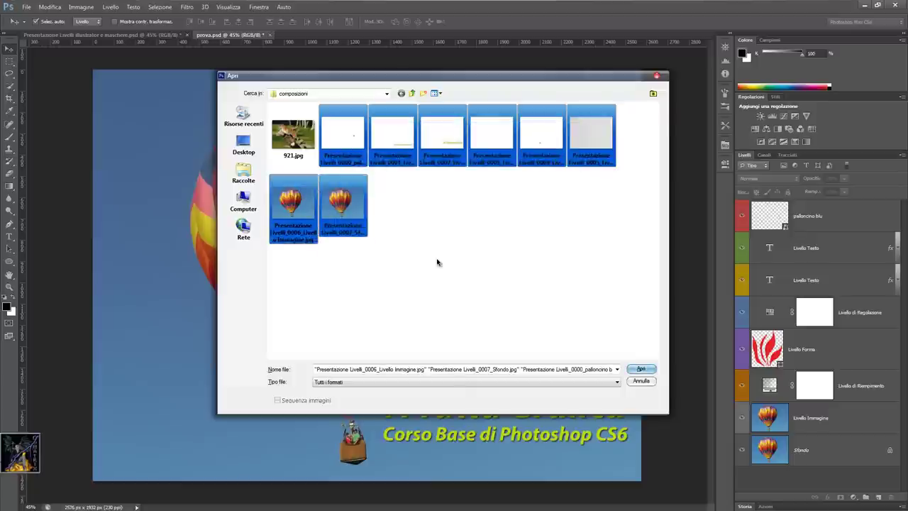
Delete the eight selected exports and close the Open dialog without opening anything
{"action": "key", "text": "Delete"}
{"action": "key", "text": "Return"}
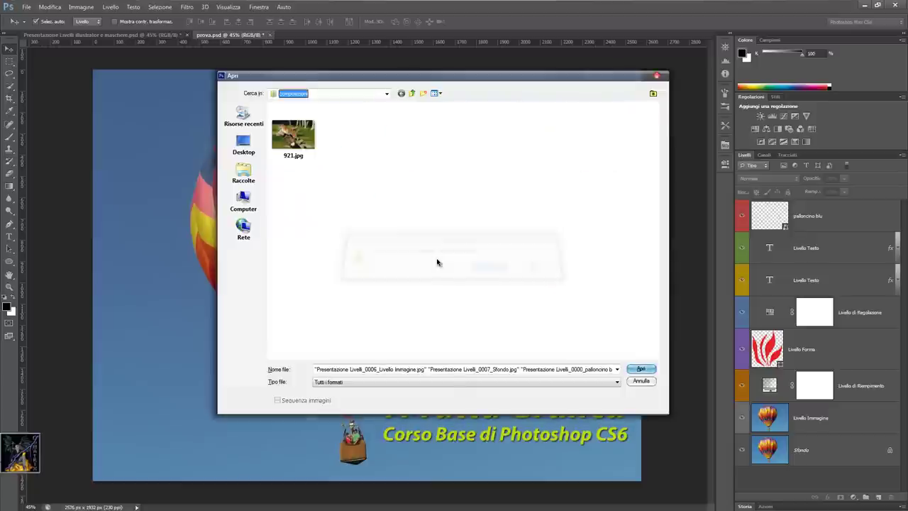
{"action": "left_click", "coordinate": [641, 381]}
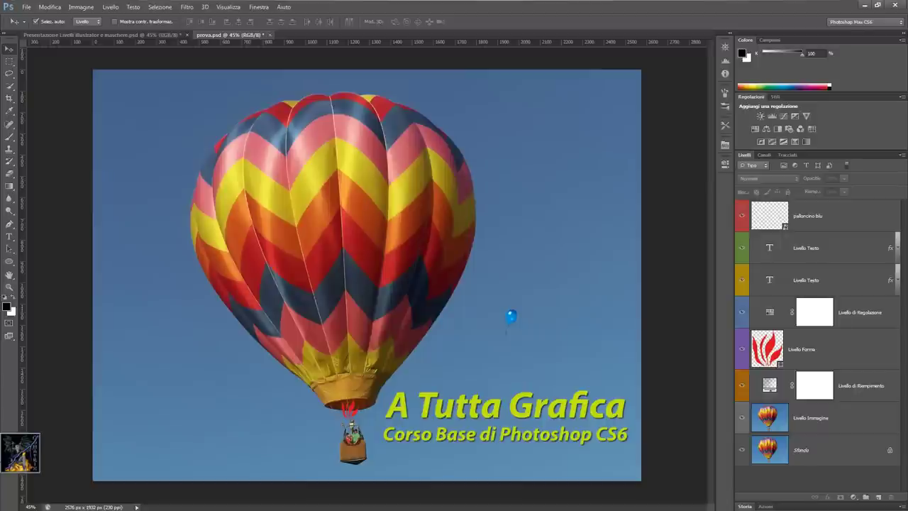
Close prova.psd, discarding its changes
{"action": "left_click", "coordinate": [269, 35]}
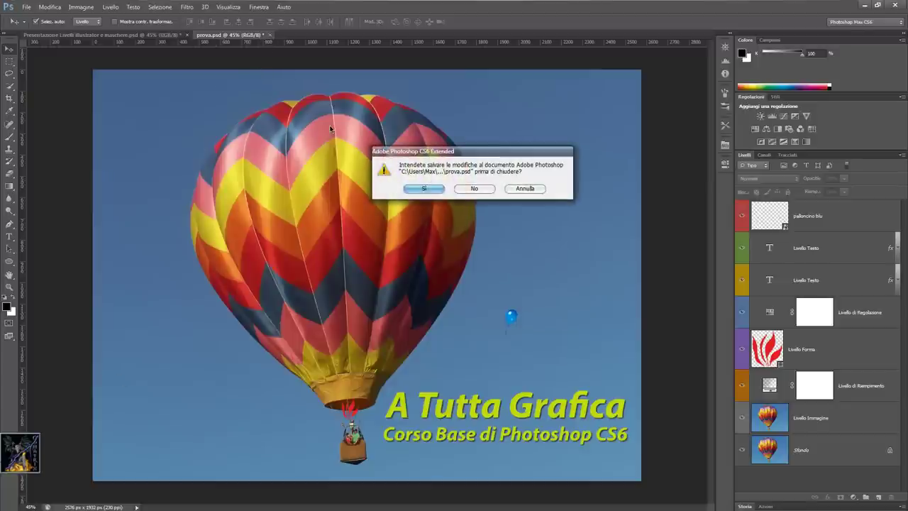
{"action": "left_click", "coordinate": [474, 188]}
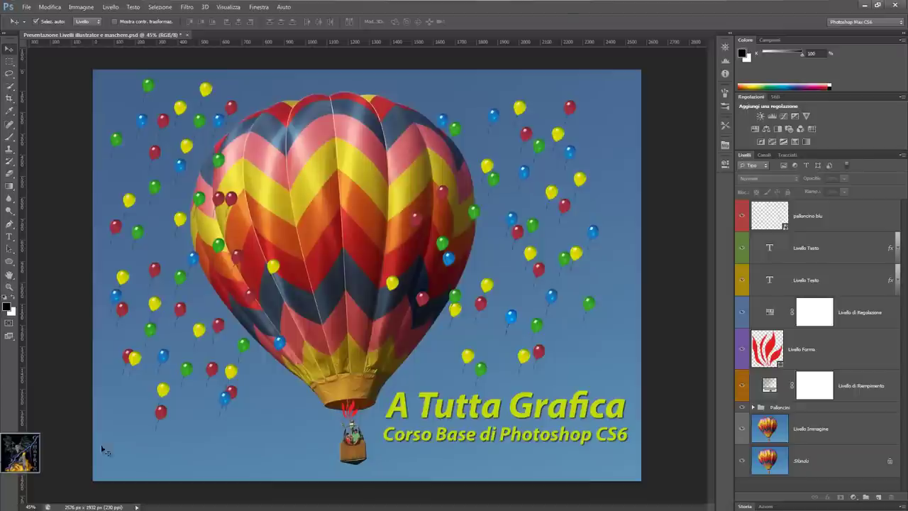
Show the Composizioni livelli (Layer Comps) panel from the Finestra menu
{"action": "left_click", "coordinate": [258, 7]}
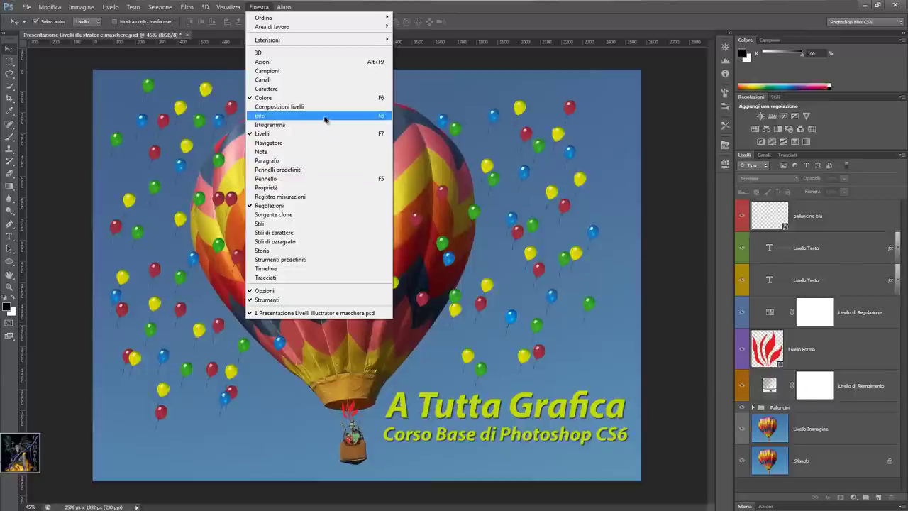
{"action": "left_click", "coordinate": [279, 106]}
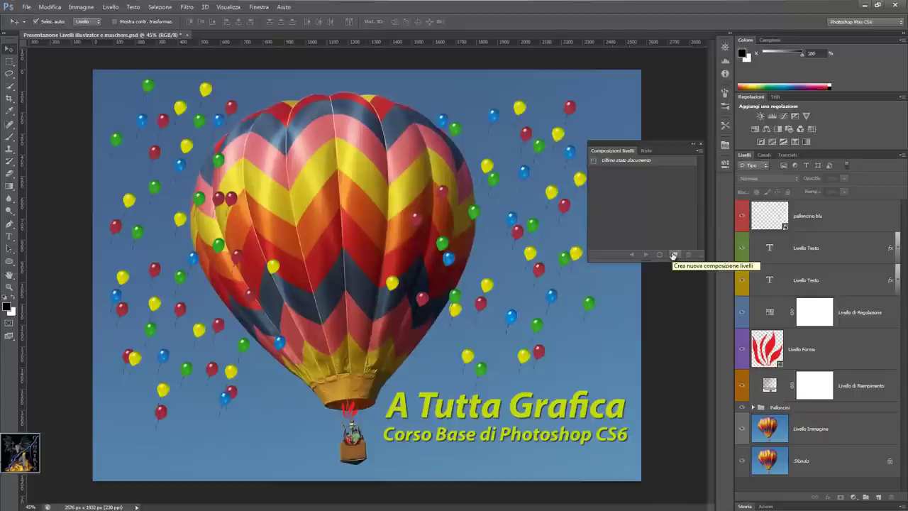
Create a layer comp named 'Composizione completa' recording visibility, position and appearance
{"action": "left_click", "coordinate": [673, 254]}
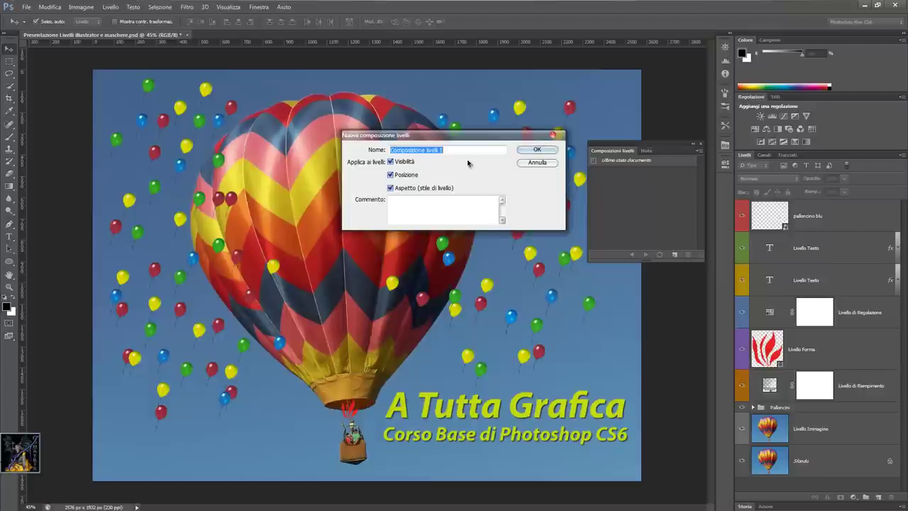
{"action": "left_click_drag", "start_coordinate": [456, 150], "coordinate": [426, 149]}
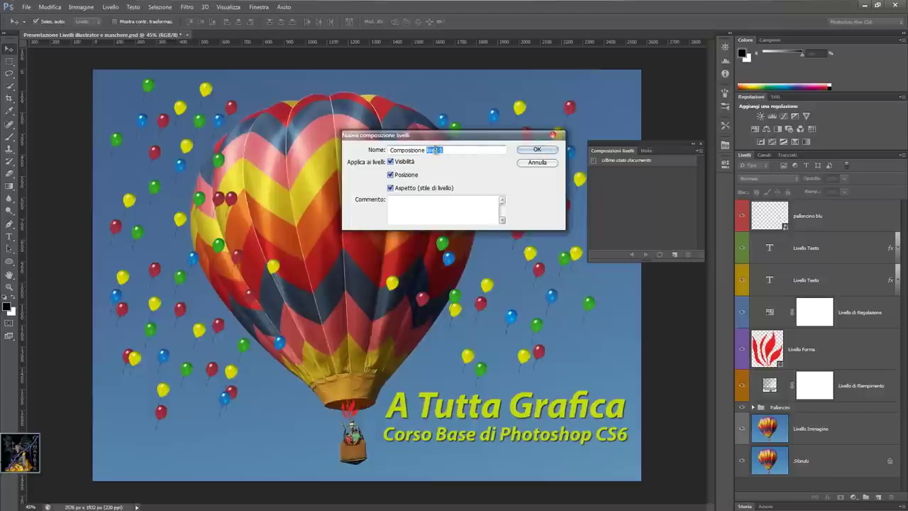
{"action": "type", "text": "Vp"}
{"action": "key", "text": "BackSpace"}
{"action": "key", "text": "BackSpace"}
{"action": "type", "text": "completa"}
{"action": "left_click", "coordinate": [440, 201]}
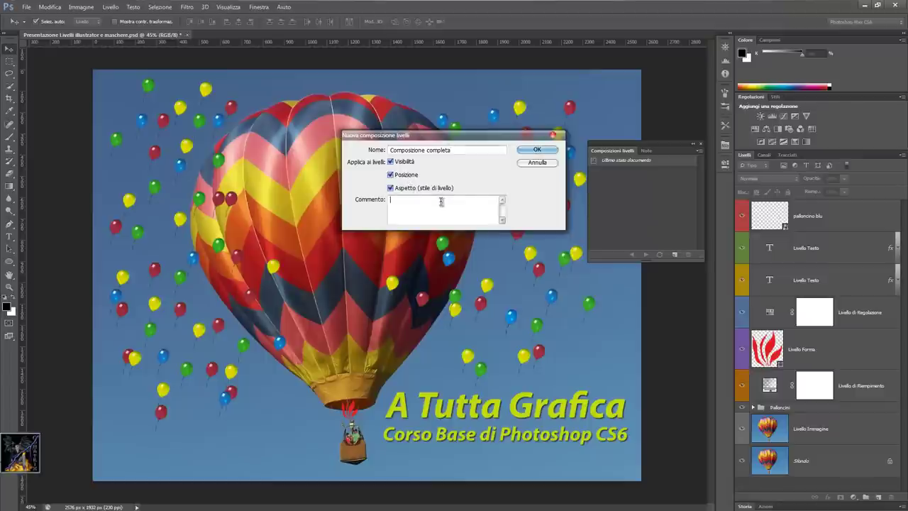
{"action": "left_click", "coordinate": [535, 163]}
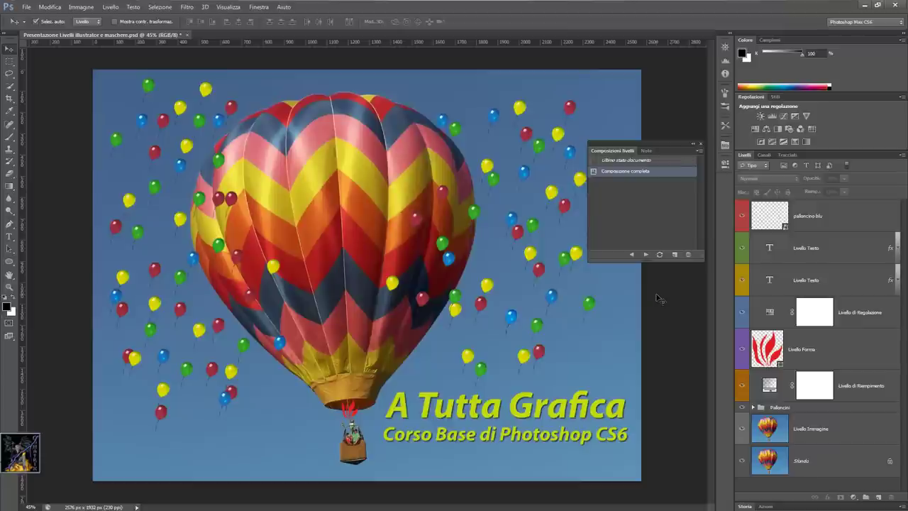
Expand the Palloncini group and hide the Tonali layer, balloon layers and Palloncini Blu group
{"action": "left_click", "coordinate": [753, 407]}
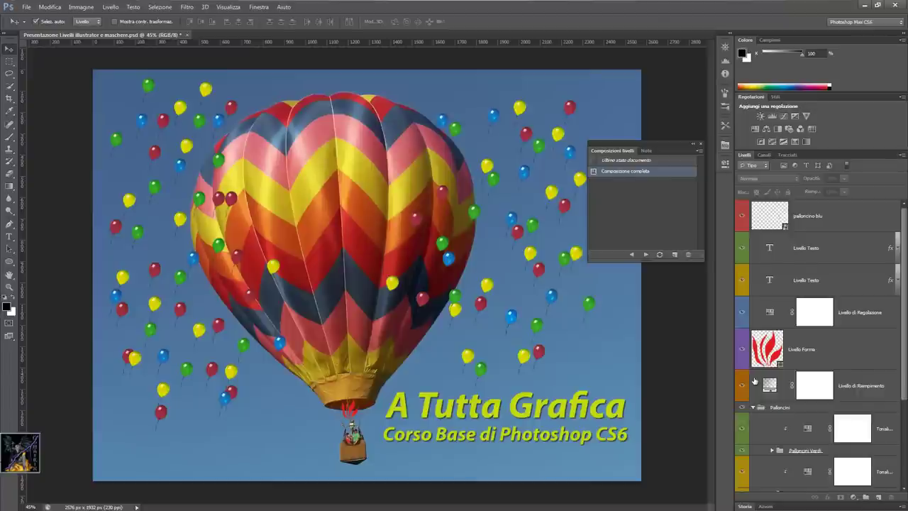
{"action": "scroll", "coordinate": [753, 381], "scroll_direction": "down", "scroll_amount": 2}
{"action": "scroll", "coordinate": [754, 381], "scroll_direction": "down", "scroll_amount": 1}
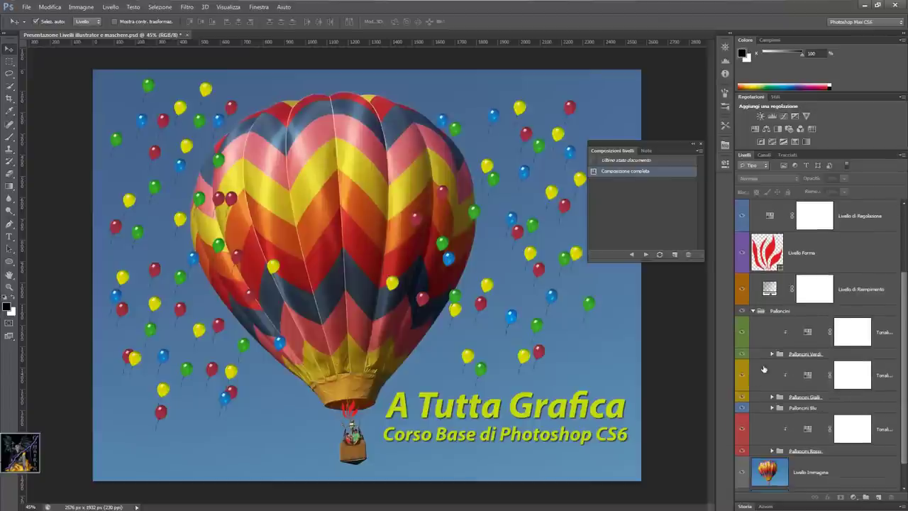
{"action": "left_click", "coordinate": [742, 331]}
{"action": "left_click_drag", "start_coordinate": [743, 354], "coordinate": [743, 398]}
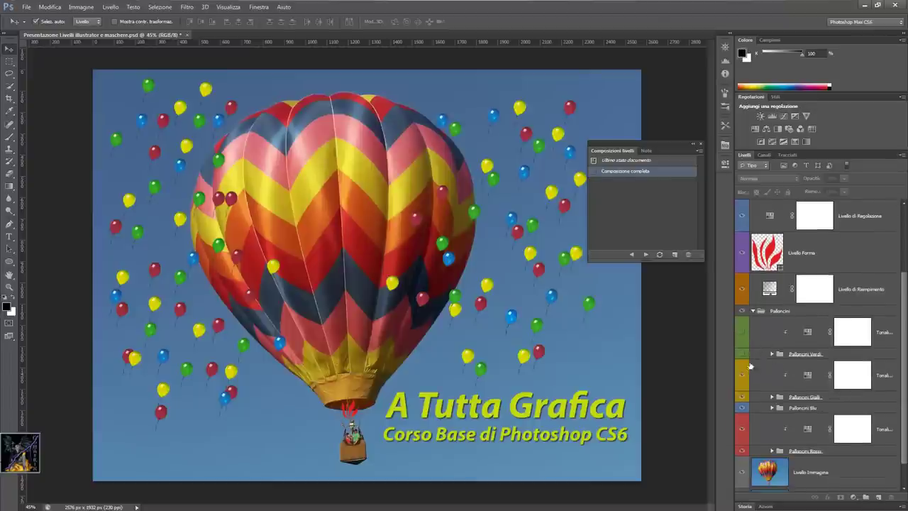
{"action": "left_click", "coordinate": [743, 408]}
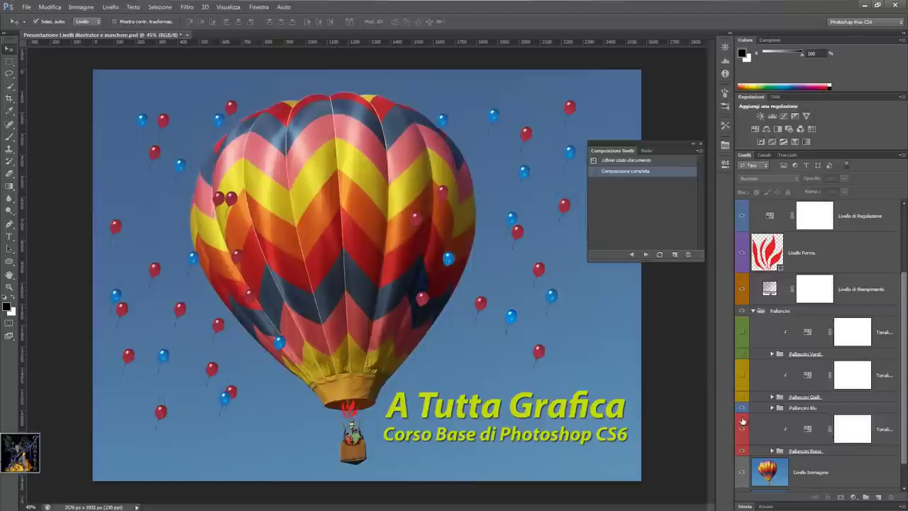
{"action": "left_click", "coordinate": [743, 407]}
Hide the last visible blue balloon layer, collapse Palloncini, and start a new layer comp
{"action": "scroll", "coordinate": [783, 316], "scroll_direction": "up", "scroll_amount": 3}
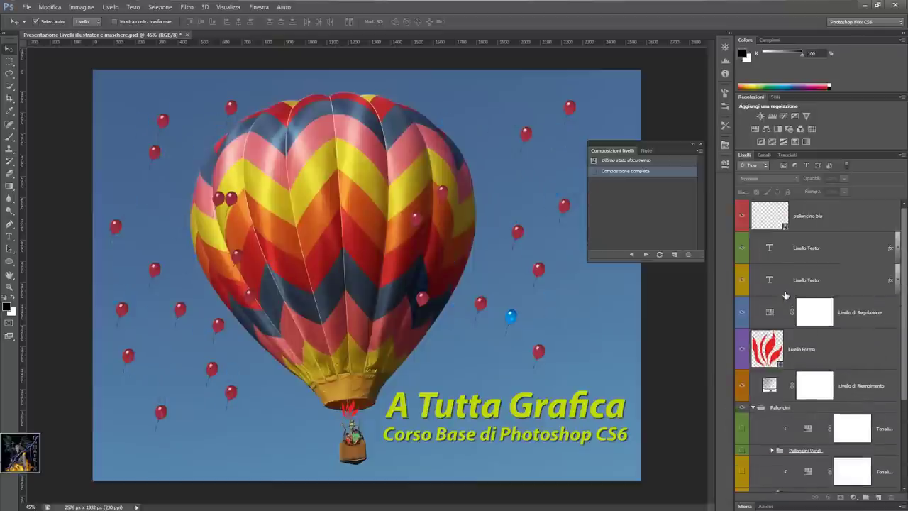
{"action": "left_click", "coordinate": [743, 217]}
{"action": "scroll", "coordinate": [746, 244], "scroll_direction": "down", "scroll_amount": 2}
{"action": "scroll", "coordinate": [745, 269], "scroll_direction": "down", "scroll_amount": 1}
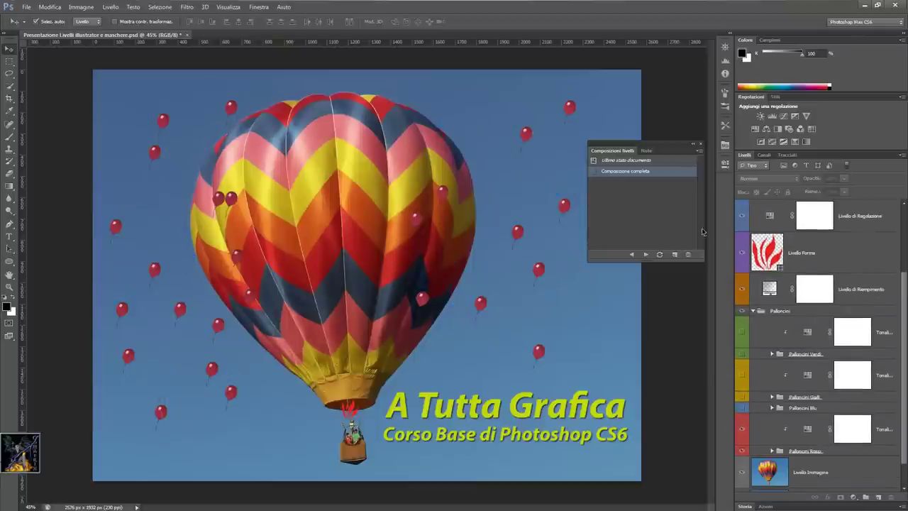
{"action": "left_click", "coordinate": [753, 311]}
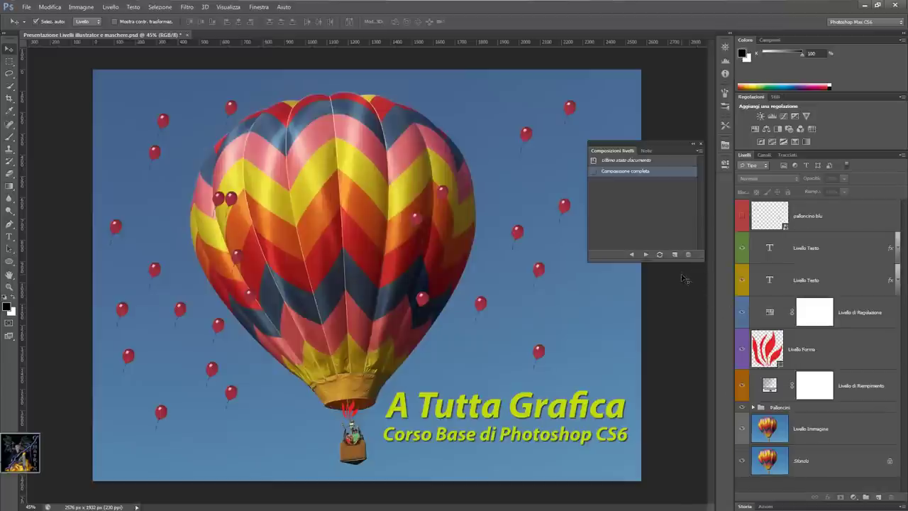
{"action": "left_click", "coordinate": [674, 254]}
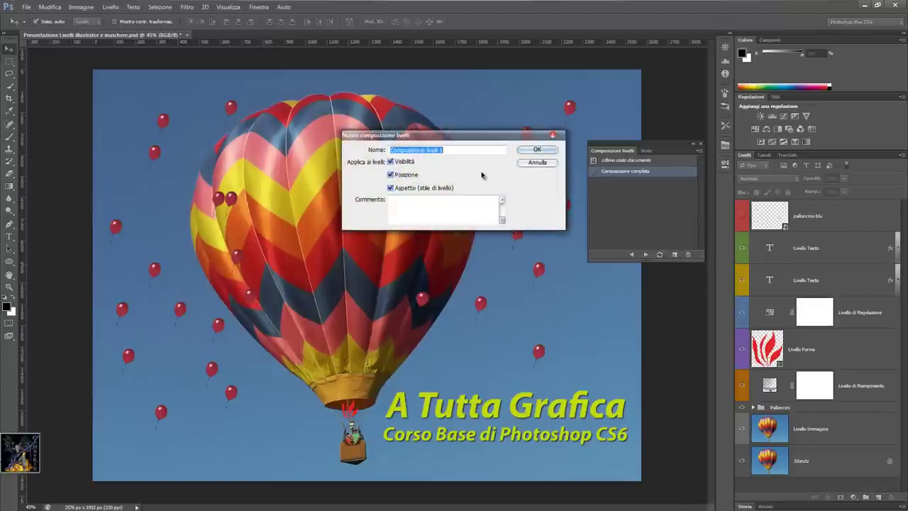
Name the new comp 'Composizione Palloncini Rossi', then show the single blue balloon again
{"action": "key", "text": "End"}
{"action": "key", "text": "BackSpace"}
{"action": "key", "text": "BackSpace"}
{"action": "key", "text": "BackSpace"}
{"action": "key", "text": "BackSpace"}
{"action": "key", "text": "BackSpace"}
{"action": "key", "text": "BackSpace"}
{"action": "key", "text": "BackSpace"}
{"action": "key", "text": "BackSpace"}
{"action": "key", "text": "BackSpace"}
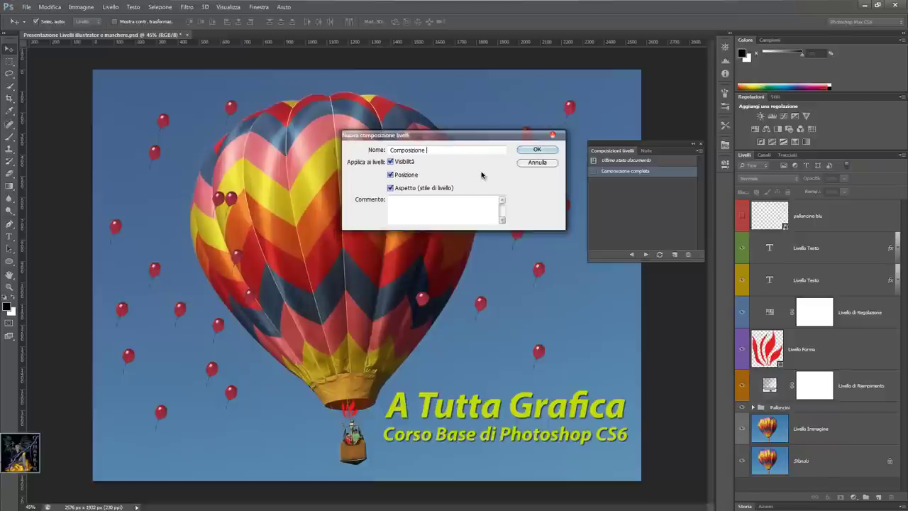
{"action": "type", "text": "Pallo"}
{"action": "type", "text": "ncini Ros"}
{"action": "type", "text": "si"}
{"action": "key", "text": "Return"}
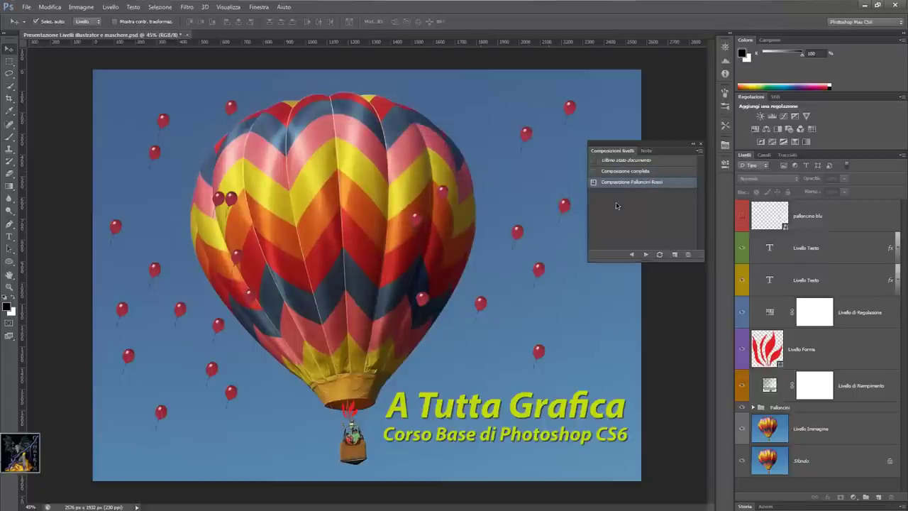
{"action": "left_click", "coordinate": [742, 217]}
Show the Palloncini Blu group and hide the Palloncini Rossi group
{"action": "left_click", "coordinate": [753, 407]}
{"action": "scroll", "coordinate": [754, 404], "scroll_direction": "down", "scroll_amount": 2}
{"action": "scroll", "coordinate": [753, 400], "scroll_direction": "down", "scroll_amount": 1}
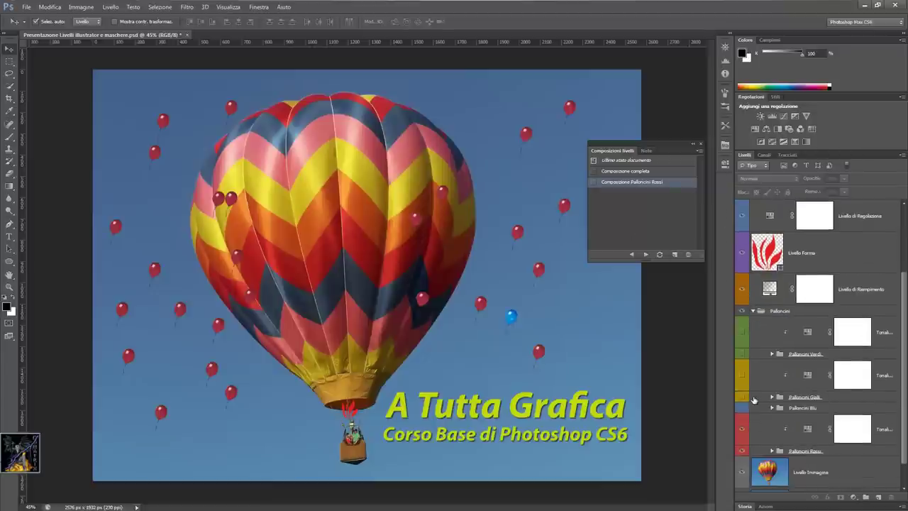
{"action": "left_click", "coordinate": [741, 408]}
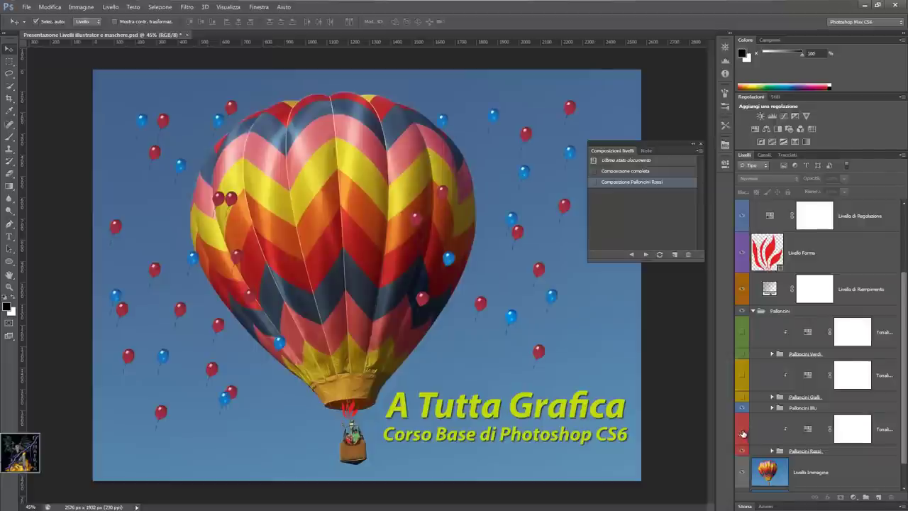
{"action": "left_click", "coordinate": [742, 449]}
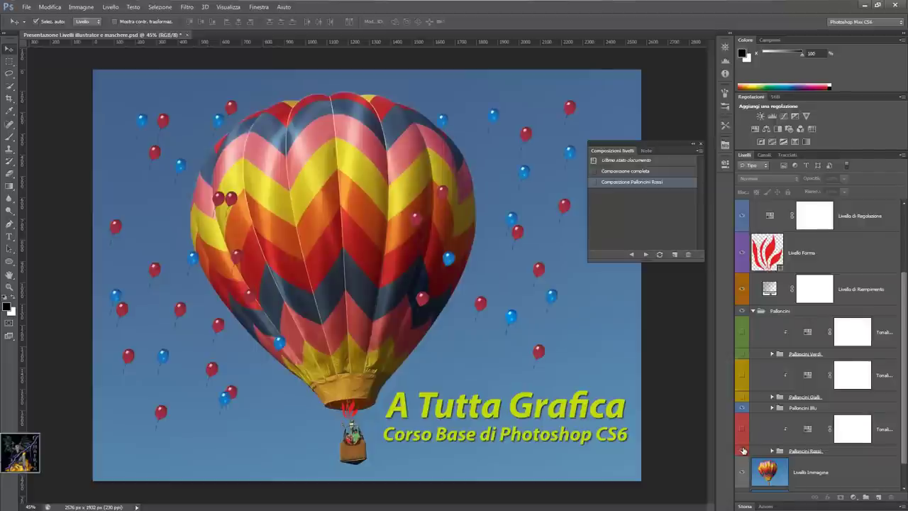
{"action": "left_click", "coordinate": [753, 310]}
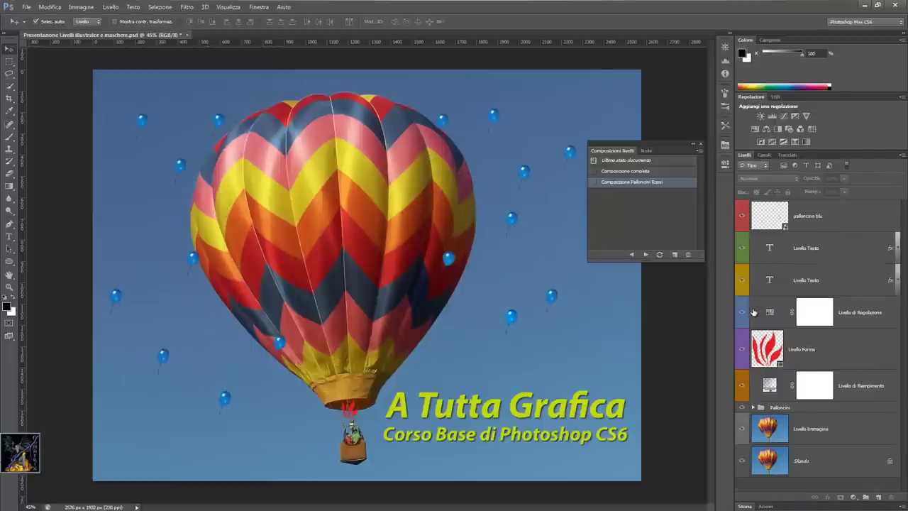
Create a new layer comp named 'Composizione Palloncini Blu'
{"action": "left_click", "coordinate": [679, 256]}
{"action": "left_click", "coordinate": [440, 149]}
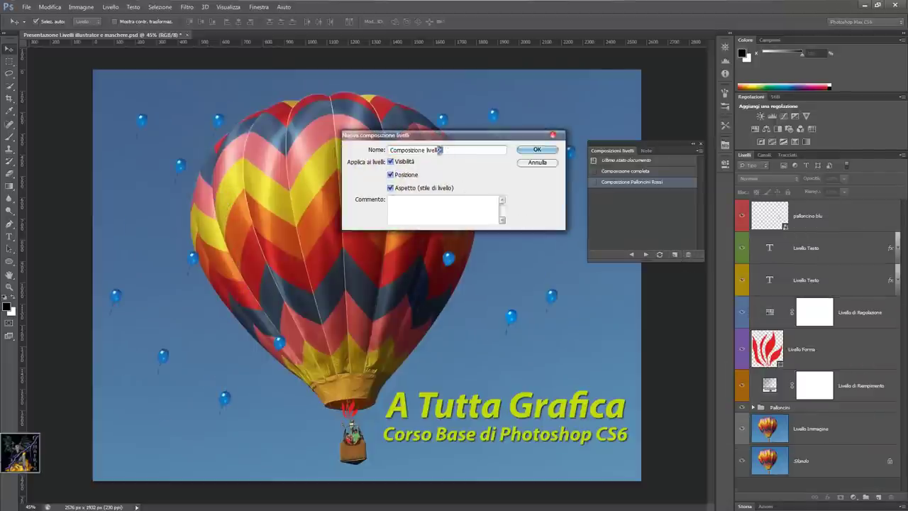
{"action": "left_click_drag", "start_coordinate": [442, 149], "coordinate": [427, 150]}
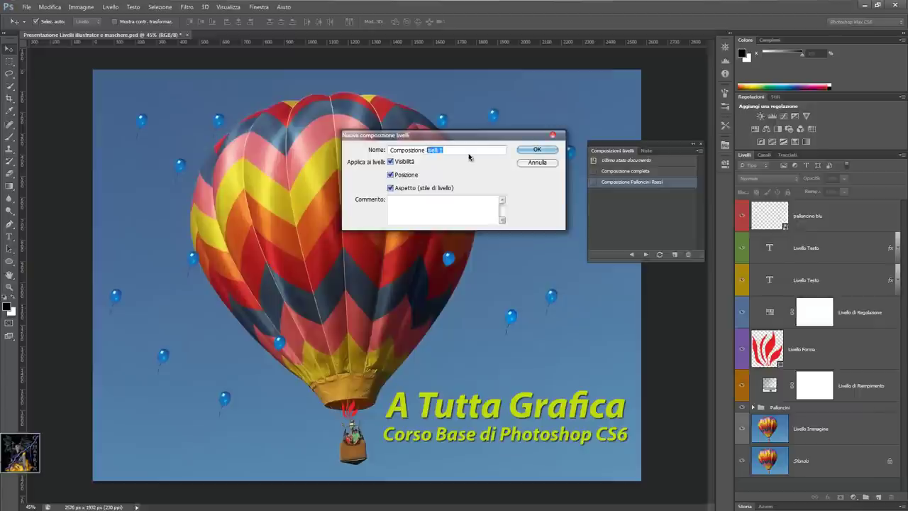
{"action": "key", "text": "BackSpace"}
{"action": "type", "text": "Pallonc"}
{"action": "type", "text": "ini Blu"}
{"action": "key", "text": "Return"}
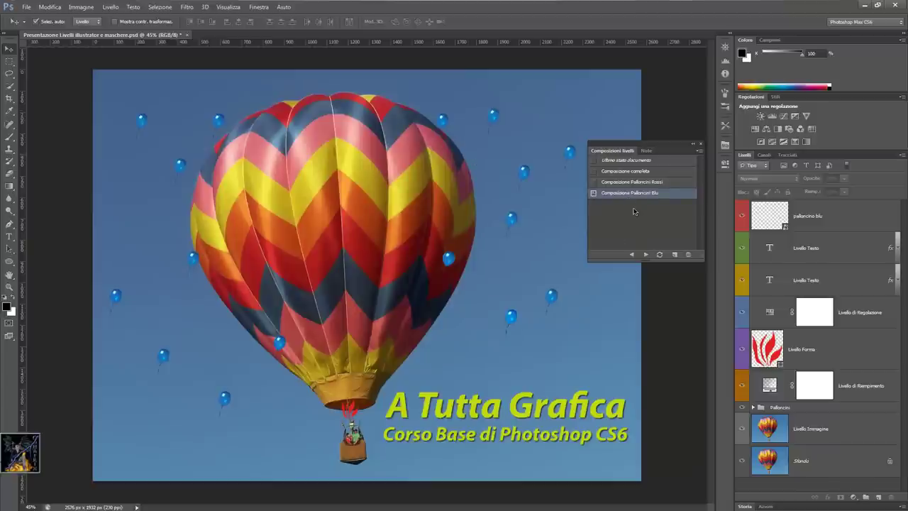
{"action": "left_click", "coordinate": [594, 182]}
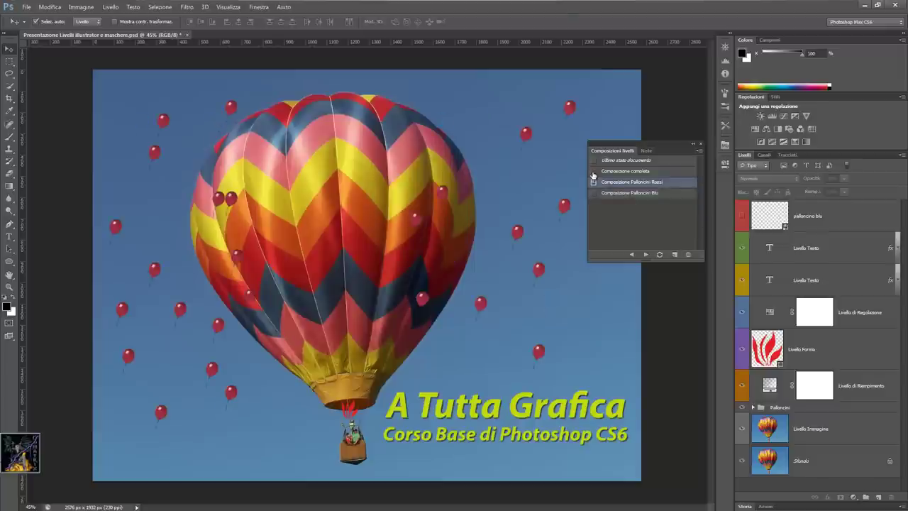
{"action": "left_click", "coordinate": [594, 172]}
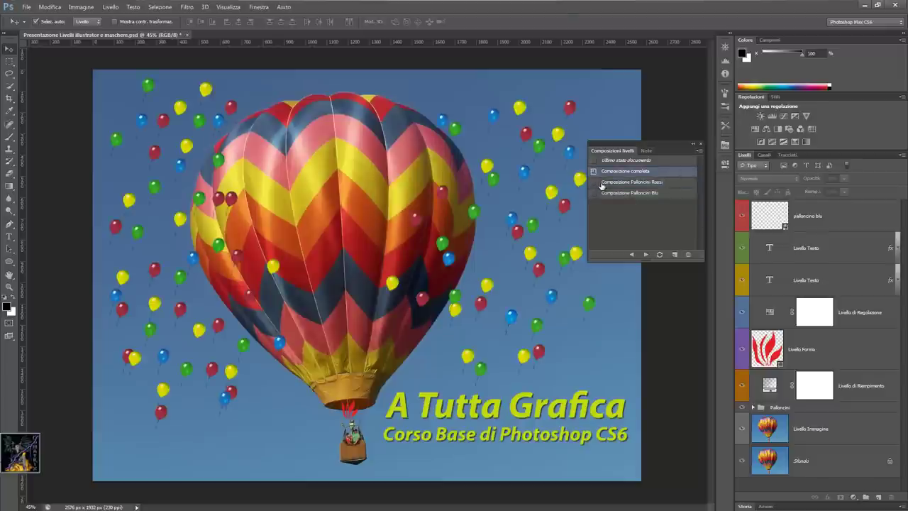
{"action": "left_click", "coordinate": [600, 184]}
{"action": "left_click", "coordinate": [600, 194]}
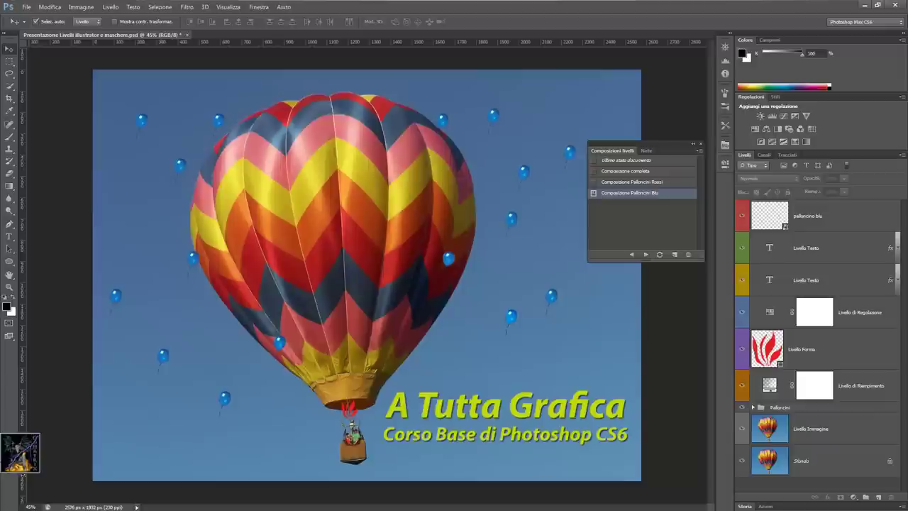
Try the Layer Comps to WPG script, dismiss its Bridge warning, and reopen File > Script
{"action": "left_click", "coordinate": [27, 8]}
{"action": "mouse_move", "coordinate": [43, 204]}
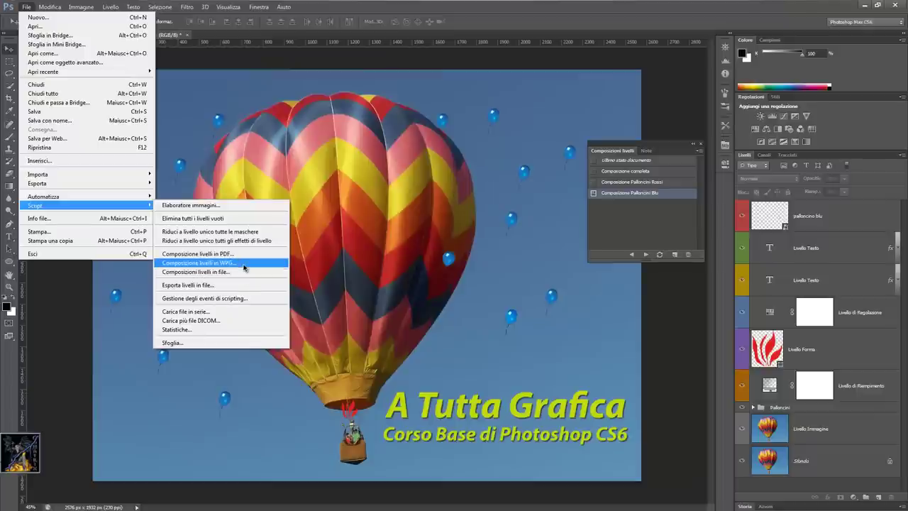
{"action": "left_click", "coordinate": [243, 263]}
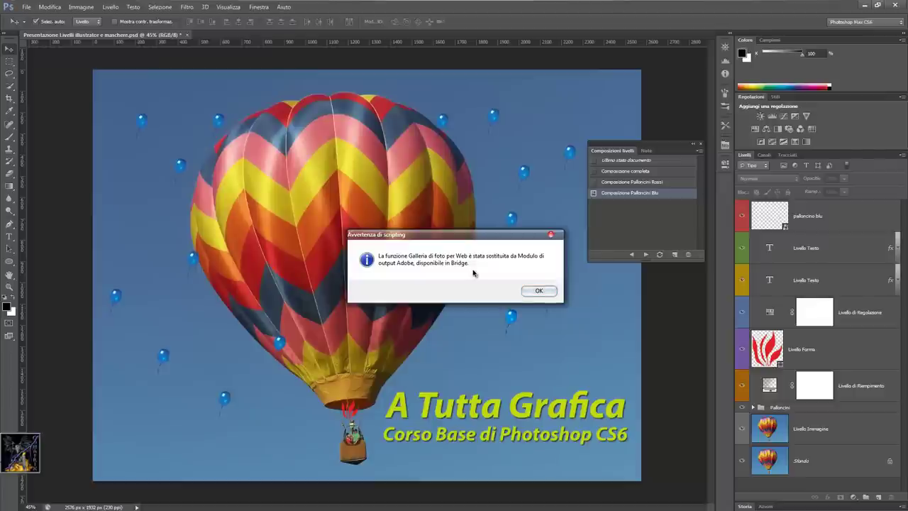
{"action": "left_click", "coordinate": [538, 291]}
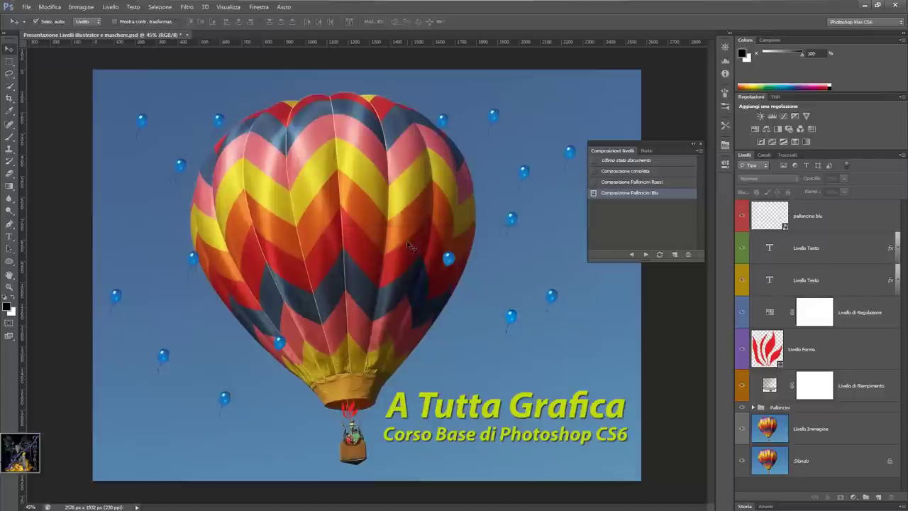
{"action": "left_click", "coordinate": [27, 6]}
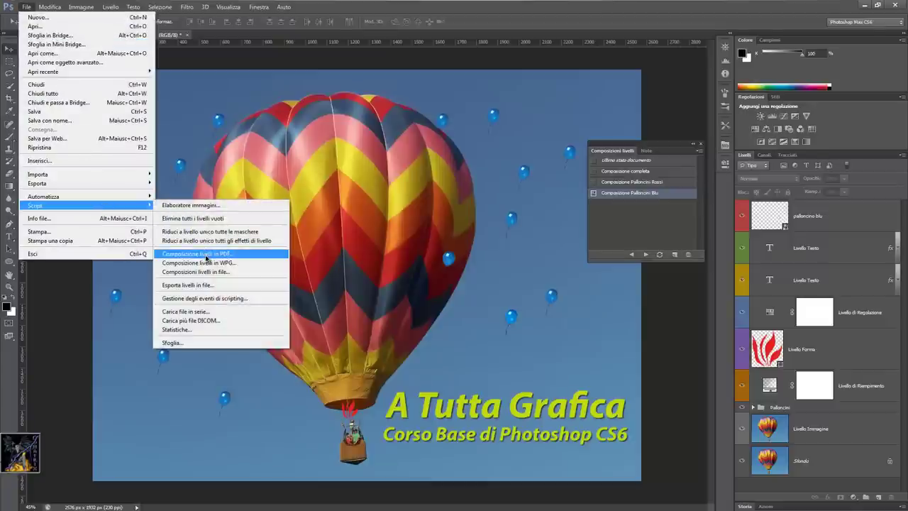
Open Layer Comps to PDF, abandon choosing a destination, and cancel the export
{"action": "left_click", "coordinate": [207, 254]}
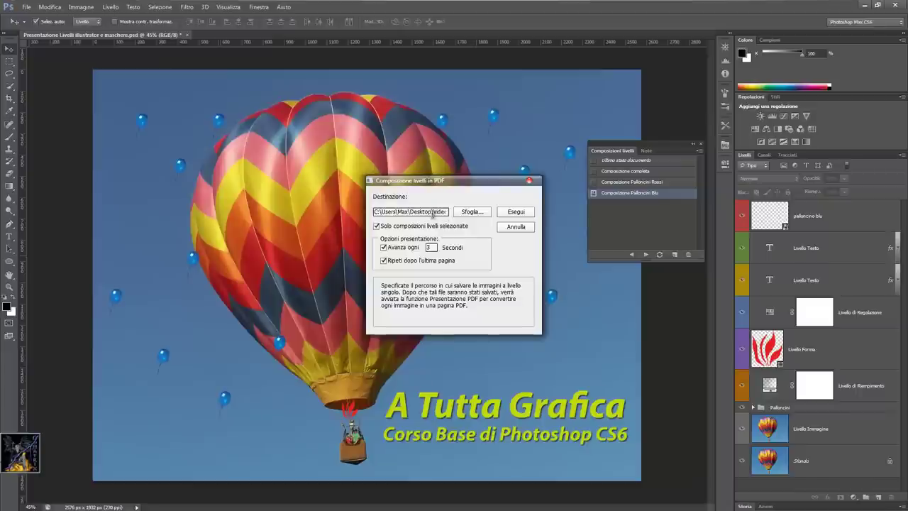
{"action": "left_click", "coordinate": [462, 214]}
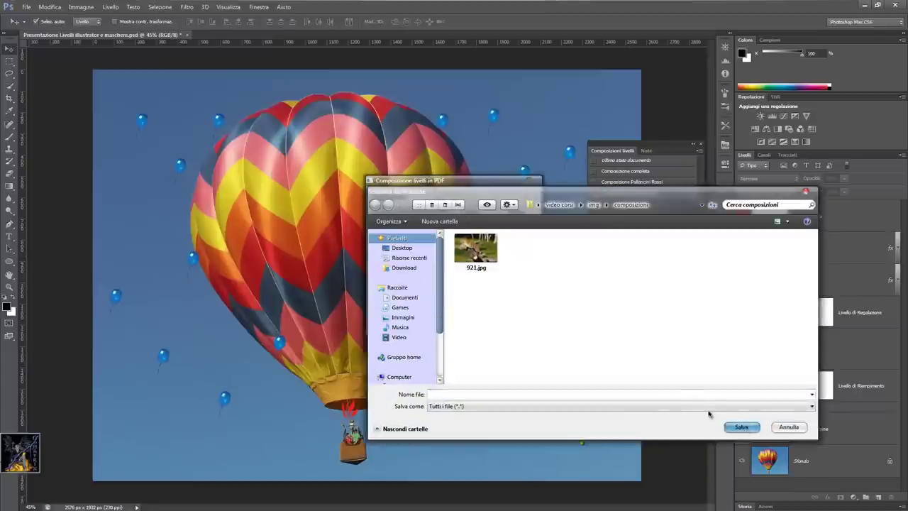
{"action": "left_click", "coordinate": [788, 427]}
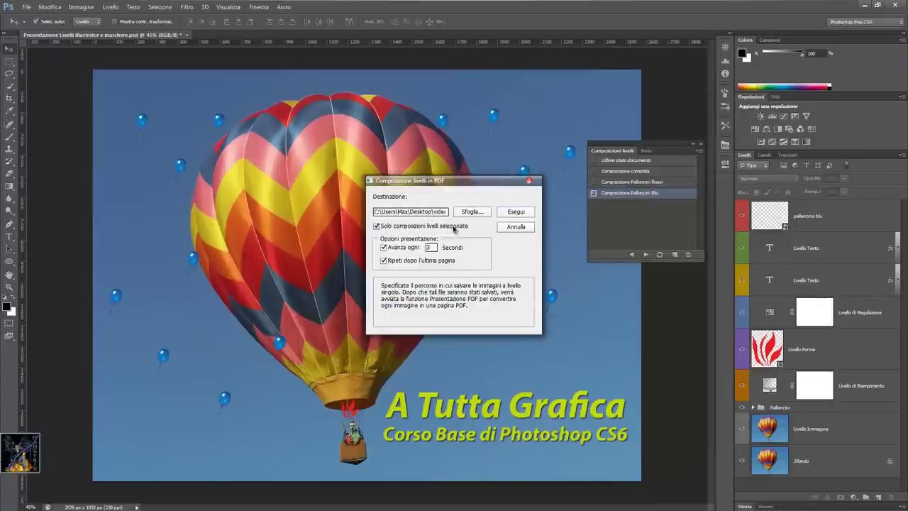
{"action": "left_click", "coordinate": [516, 226]}
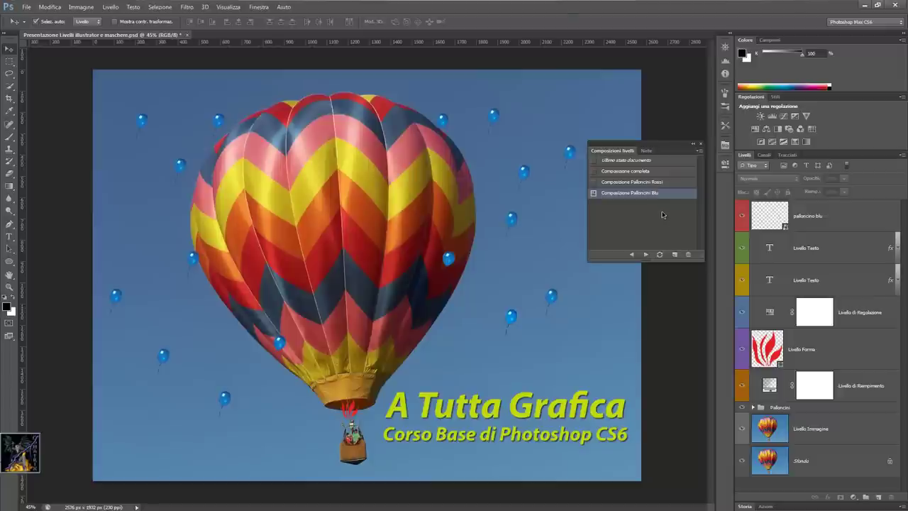
Select Composizione Palloncini Blu, then Shift-select through Composizione completa to select all three comps
{"action": "left_click", "coordinate": [664, 172], "text": "shift"}
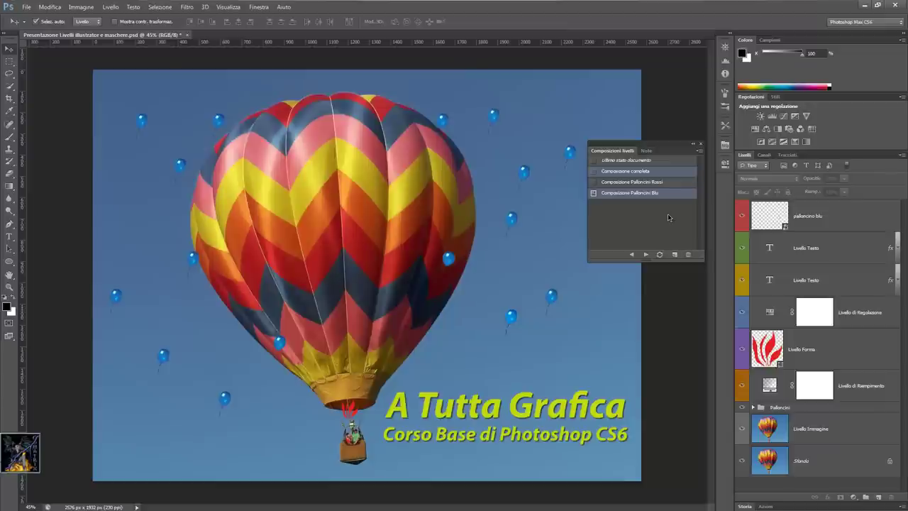
{"action": "left_click", "coordinate": [668, 186]}
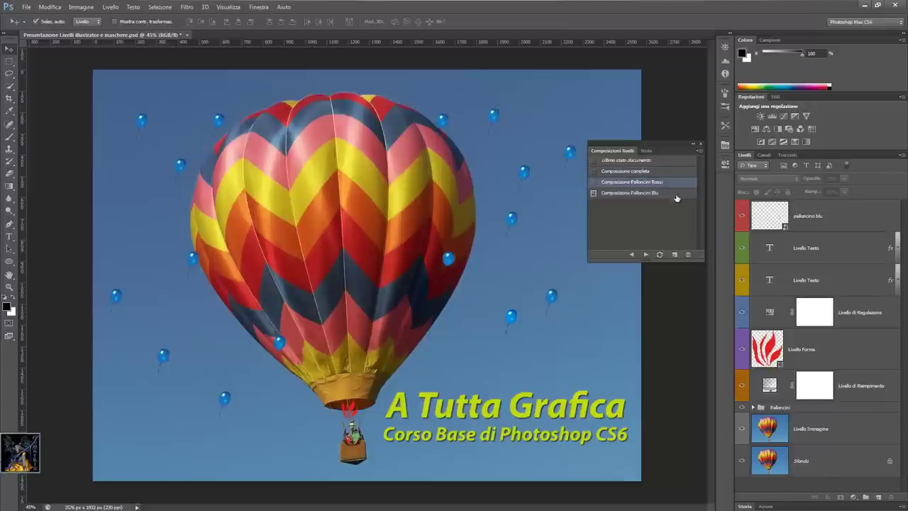
{"action": "left_click", "coordinate": [662, 175]}
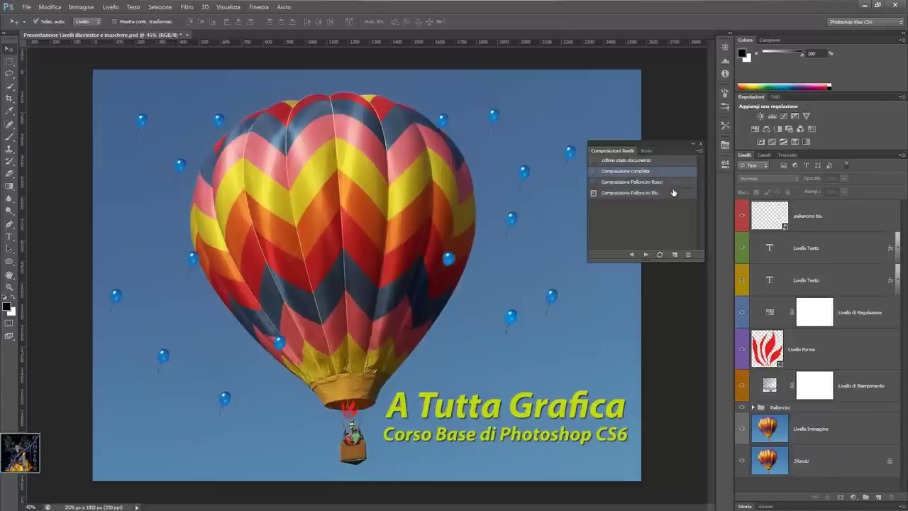
{"action": "left_click", "coordinate": [674, 191], "text": "shift"}
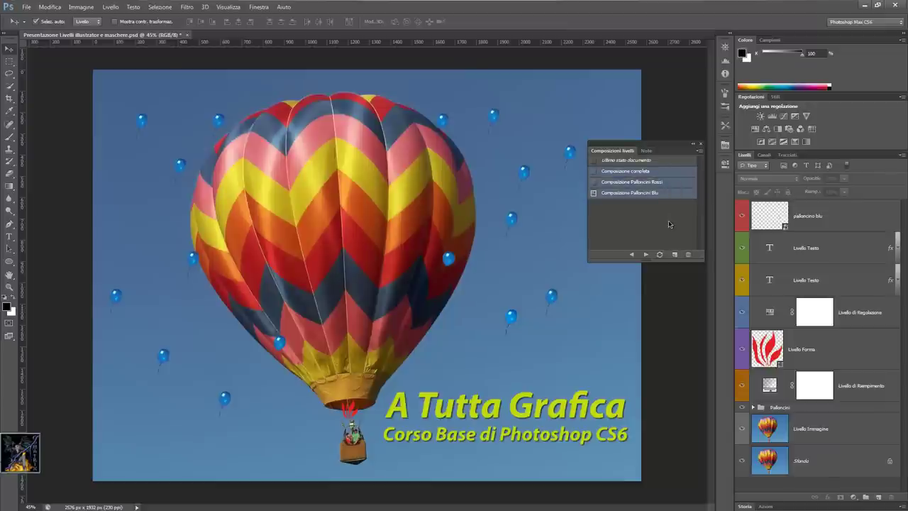
{"action": "left_click", "coordinate": [664, 195]}
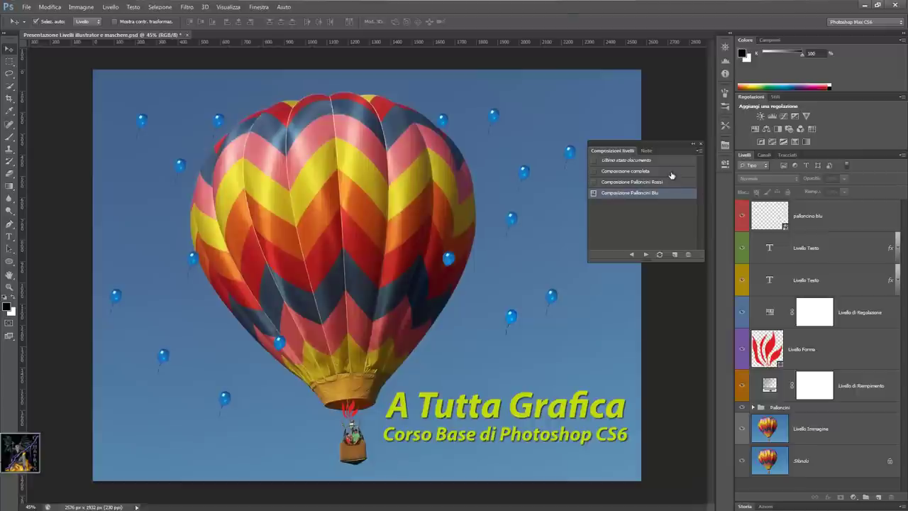
{"action": "left_click", "coordinate": [670, 173], "text": "shift"}
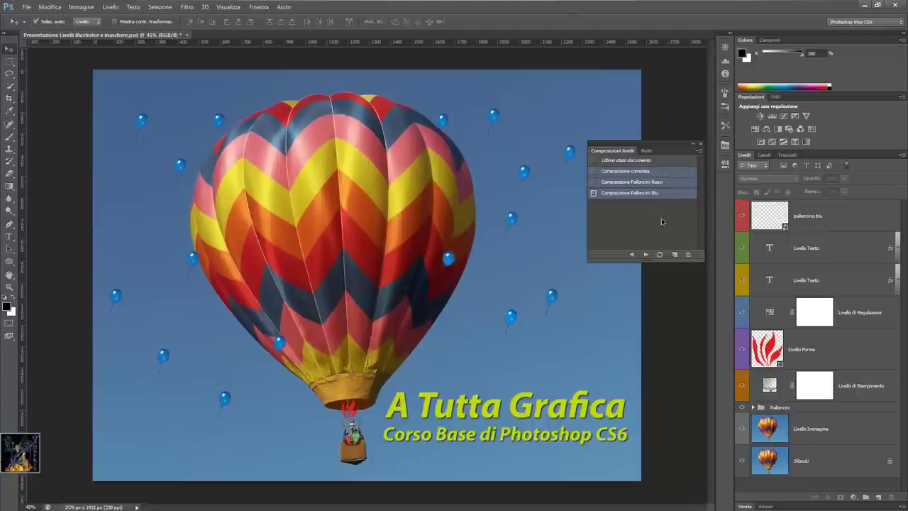
Export the three layer comps via Composizione livelli in PDF as a timed, looping slideshow
{"action": "left_click", "coordinate": [26, 7]}
{"action": "mouse_move", "coordinate": [35, 205]}
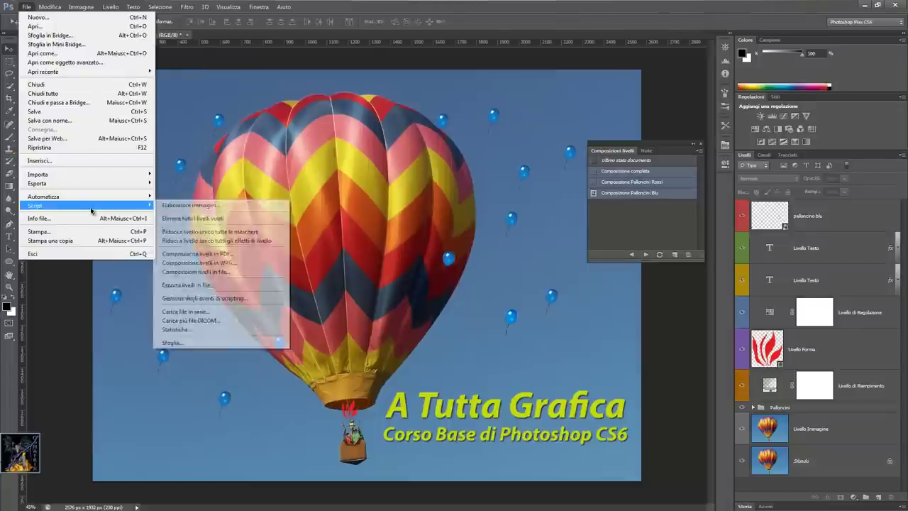
{"action": "left_click", "coordinate": [220, 255]}
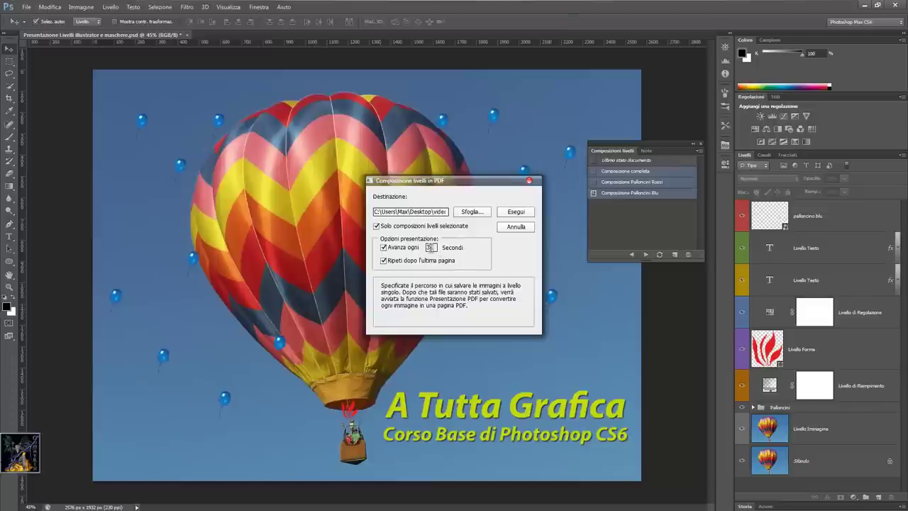
{"action": "double_click", "coordinate": [431, 246]}
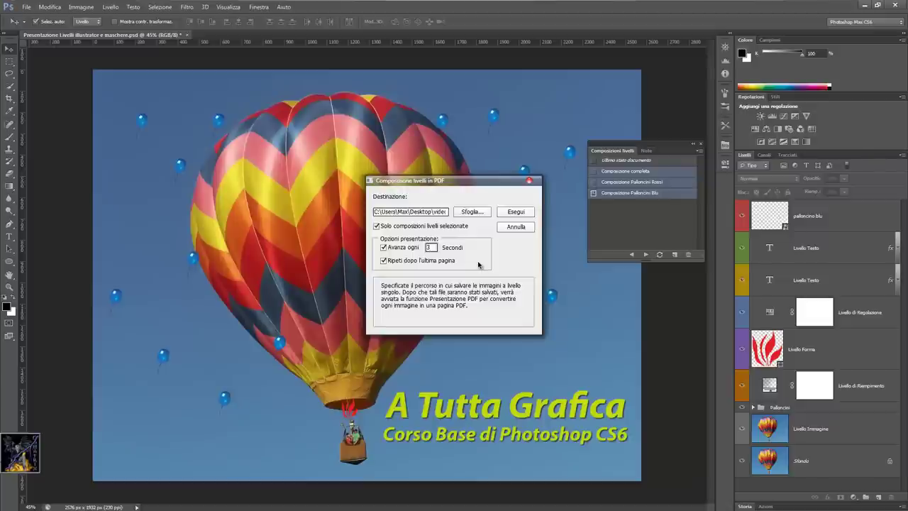
{"action": "left_click", "coordinate": [529, 212]}
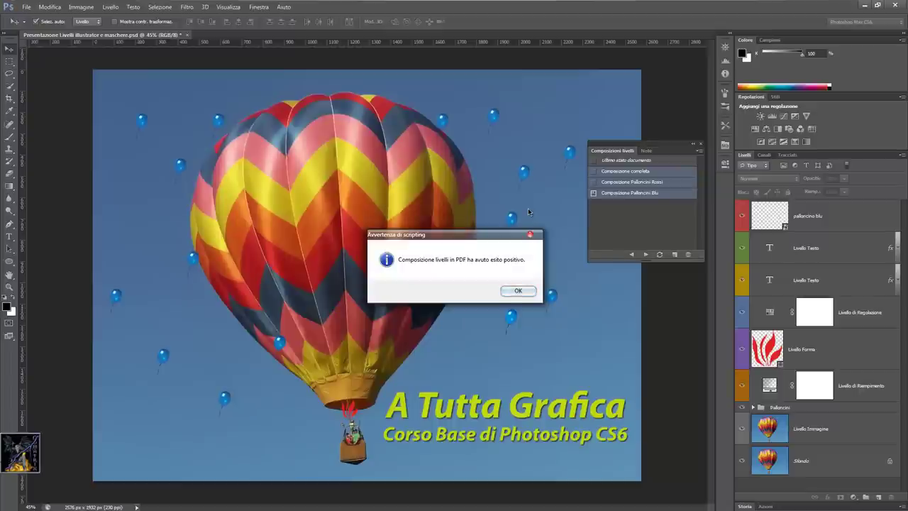
Dismiss the success message, try opening prova.pdf in Photoshop, cancel the import, and reopen the Open dialog
{"action": "left_click", "coordinate": [519, 291]}
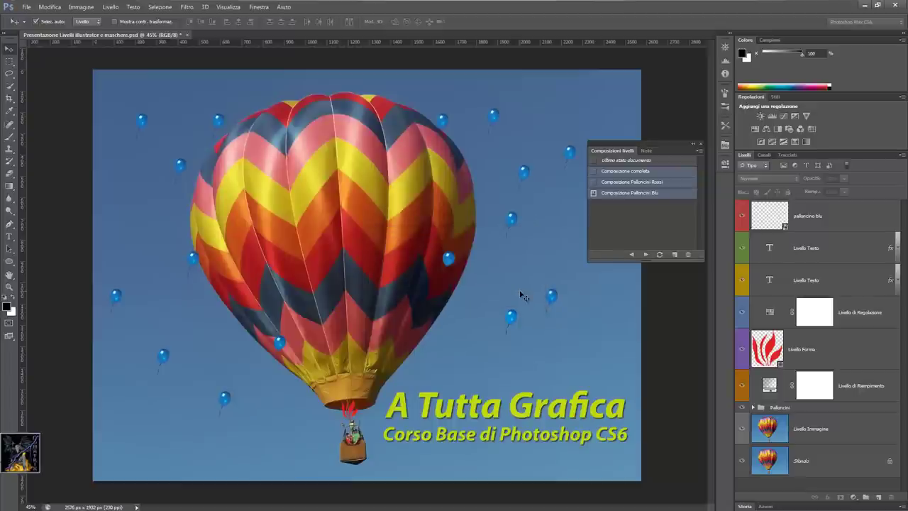
{"action": "key", "text": "ctrl+o"}
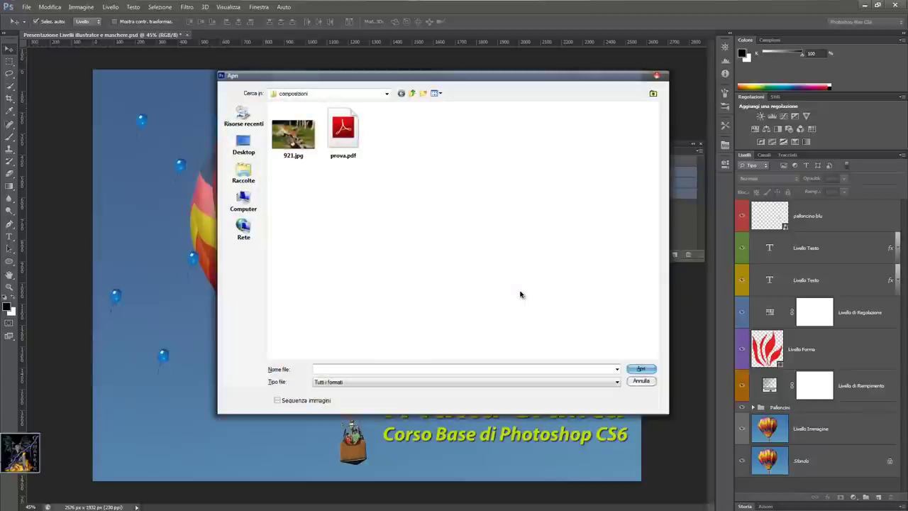
{"action": "left_click", "coordinate": [350, 152]}
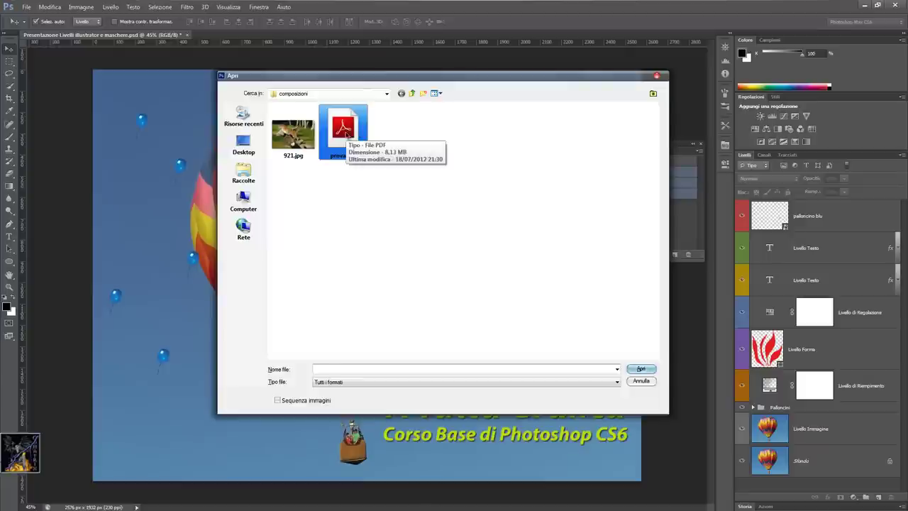
{"action": "double_click", "coordinate": [345, 133]}
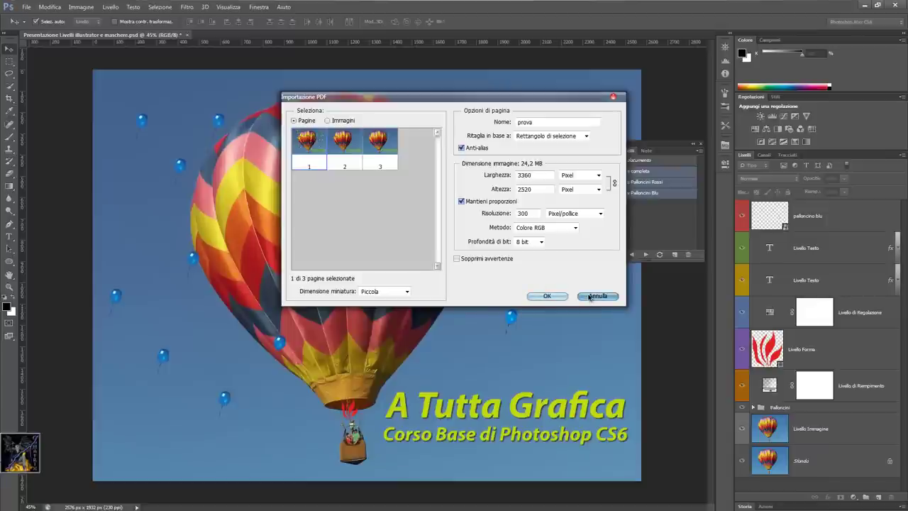
{"action": "left_click", "coordinate": [589, 296]}
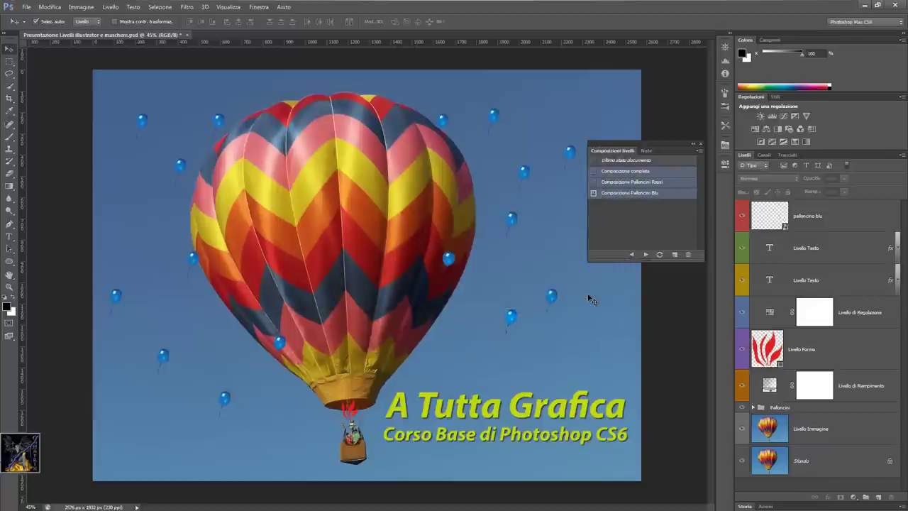
{"action": "key", "text": "ctrl+o"}
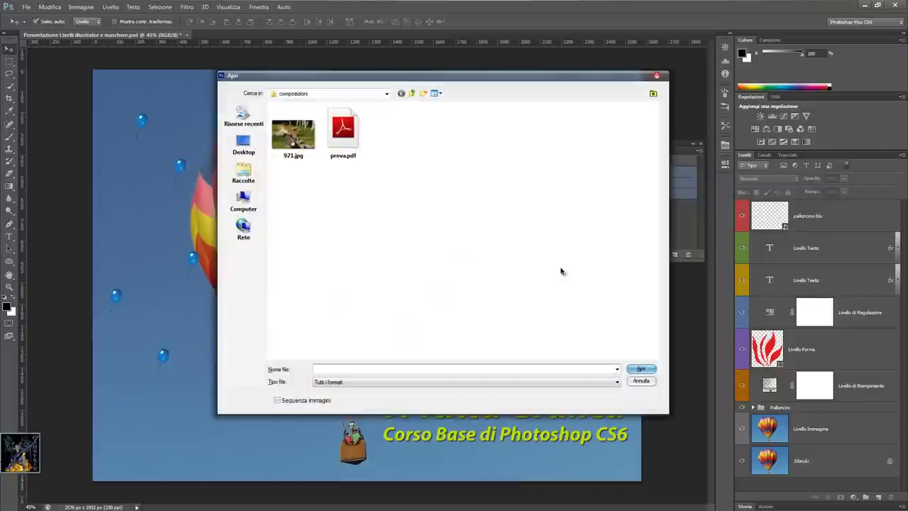
Open prova.pdf in Adobe Reader, decline full screen, and maximize the window
{"action": "left_click", "coordinate": [325, 139]}
{"action": "right_click", "coordinate": [330, 139]}
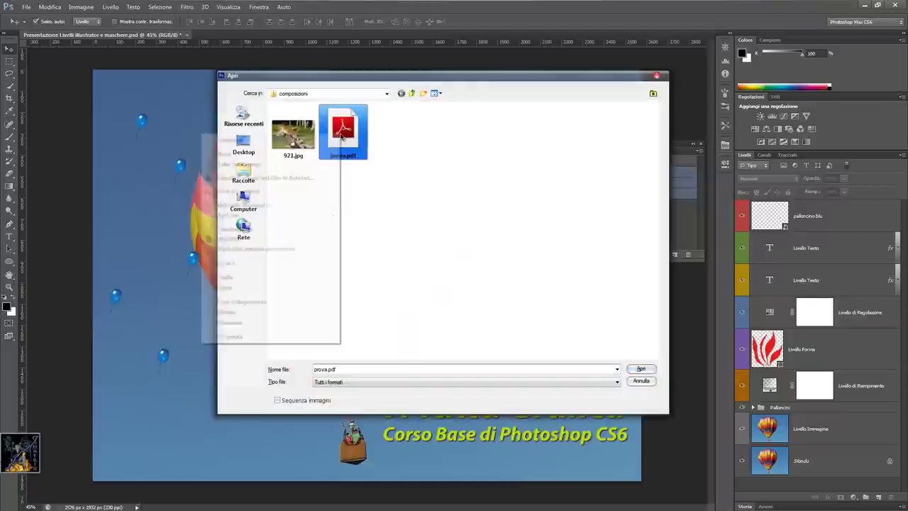
{"action": "left_click", "coordinate": [264, 153]}
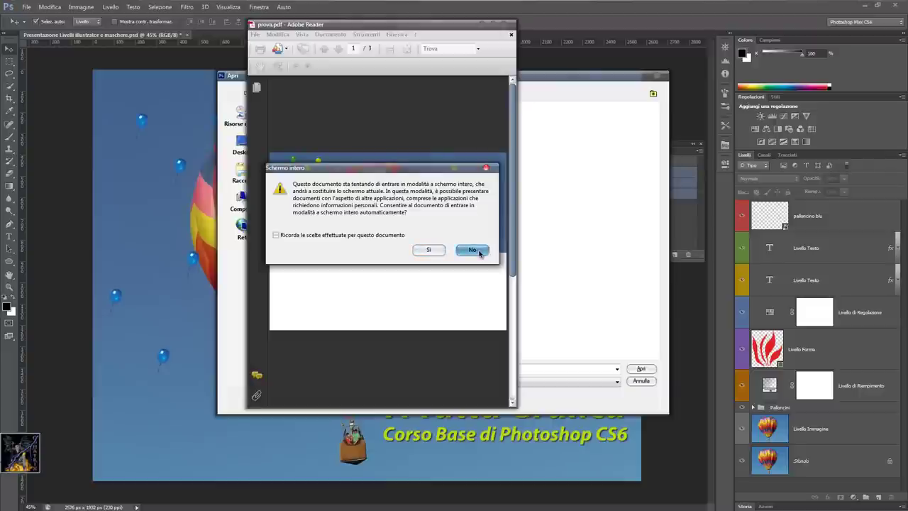
{"action": "left_click", "coordinate": [479, 253]}
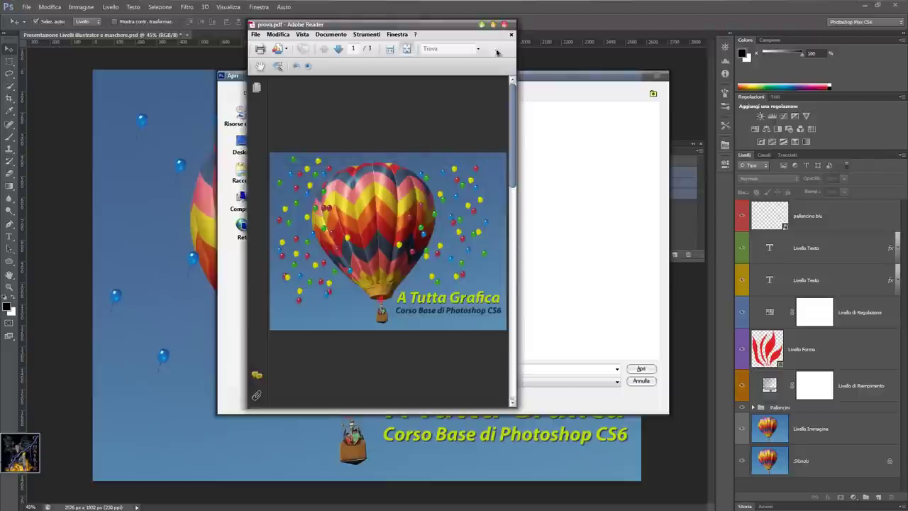
{"action": "left_click", "coordinate": [492, 26]}
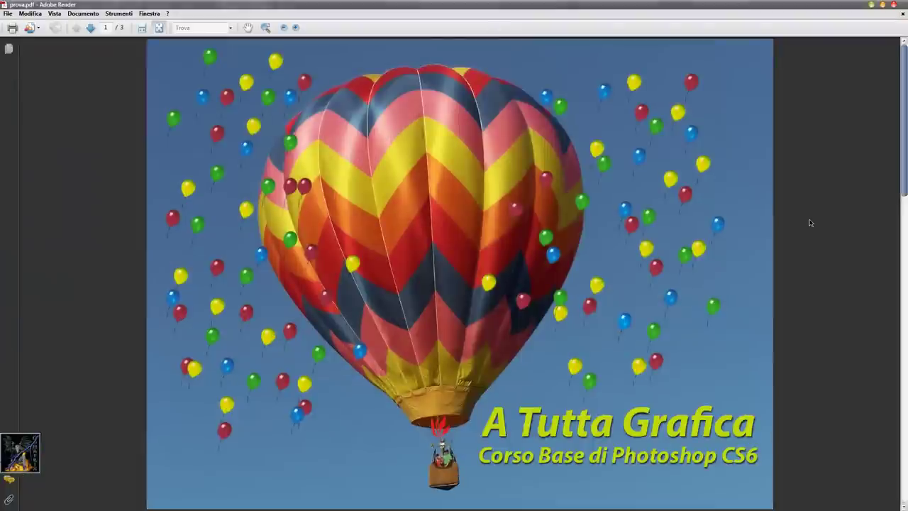
Browse the page thumbnails: red balloons (page 2), blue balloons (page 3), then back to page 1
{"action": "left_click", "coordinate": [10, 48]}
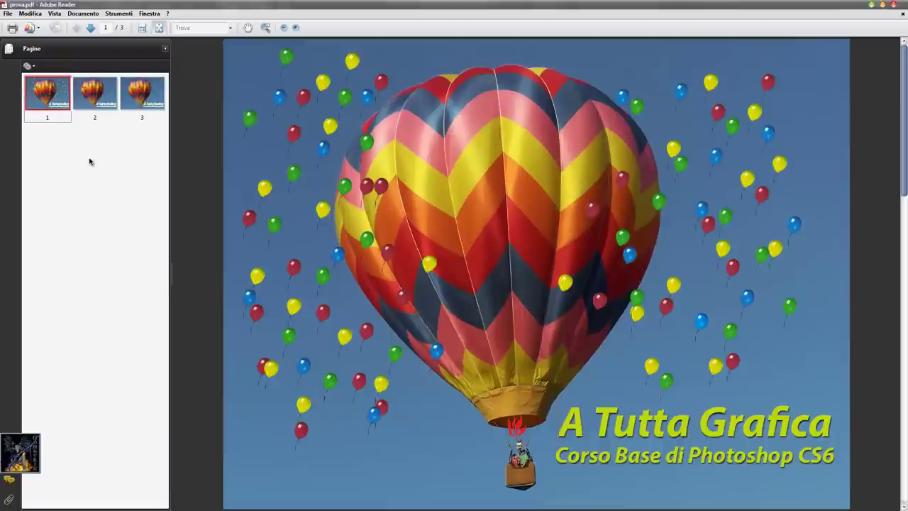
{"action": "left_click", "coordinate": [84, 101]}
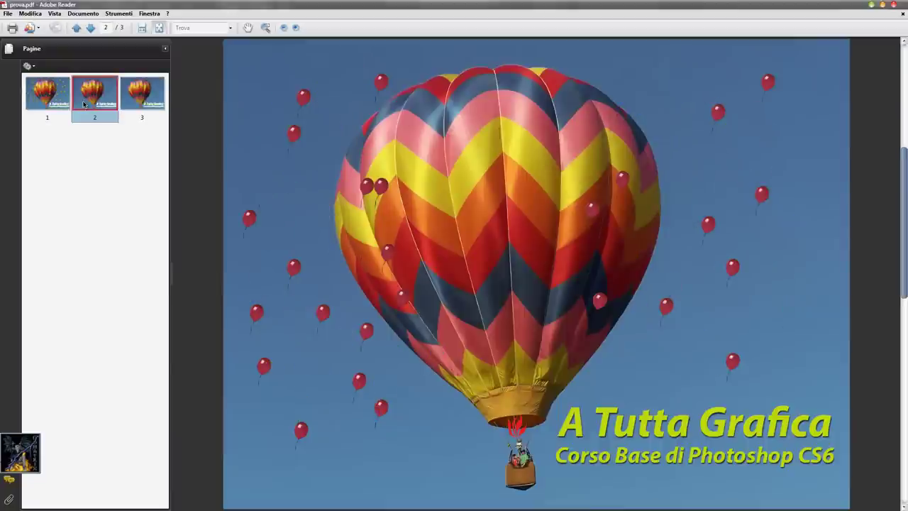
{"action": "left_click", "coordinate": [139, 99]}
{"action": "left_click", "coordinate": [88, 104]}
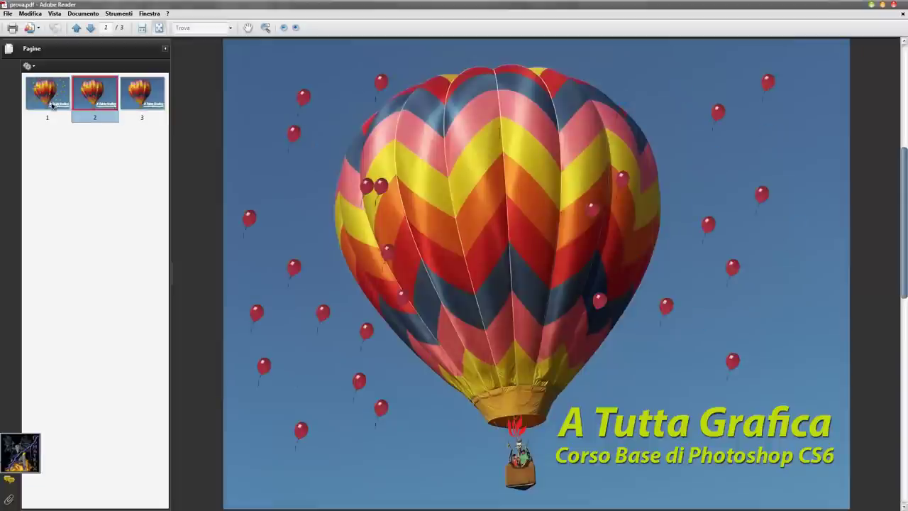
{"action": "left_click", "coordinate": [52, 105]}
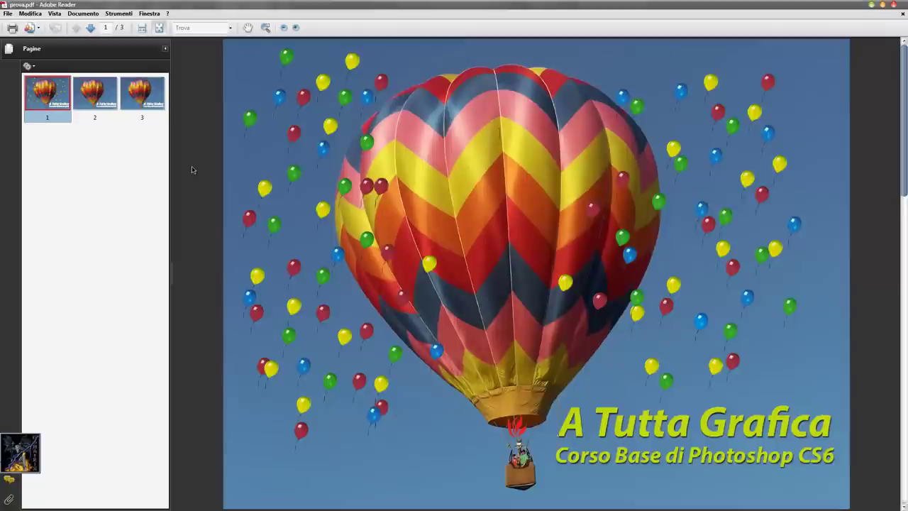
Play prova.pdf full screen, cycling the all, red and blue balloon slides, then exit
{"action": "key", "text": "ctrl+l"}
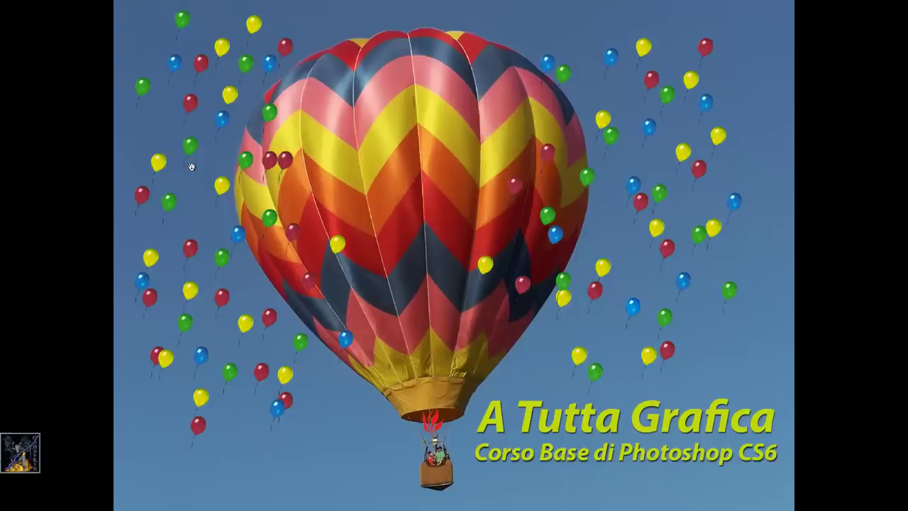
{"action": "key", "text": "Page_Down"}
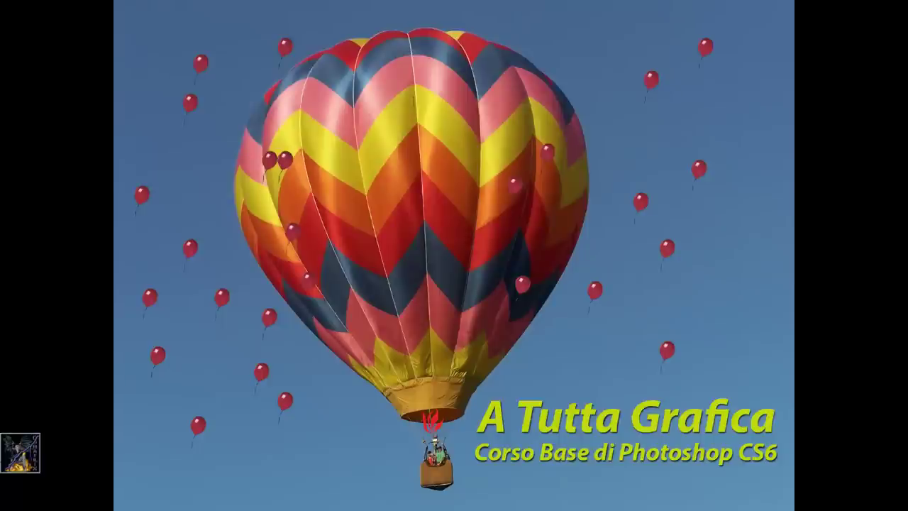
{"action": "key", "text": "Page_Down"}
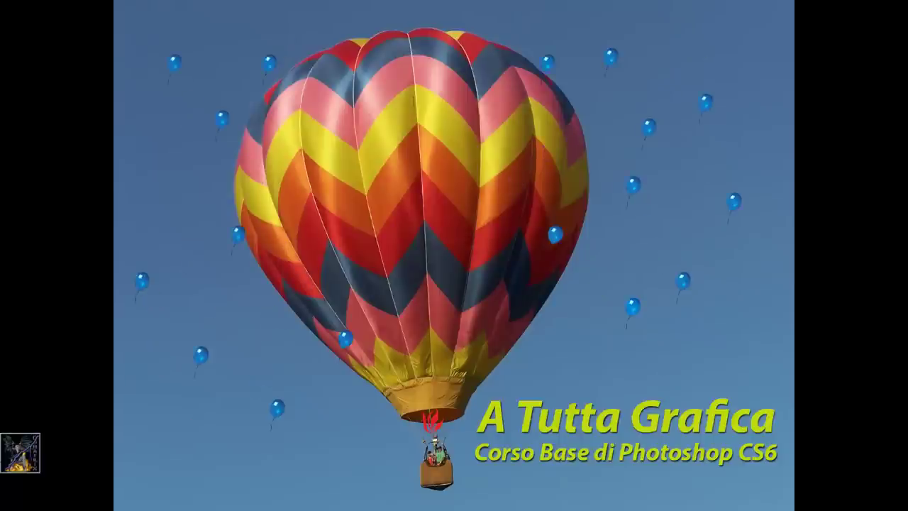
{"action": "key", "text": "Page_Down"}
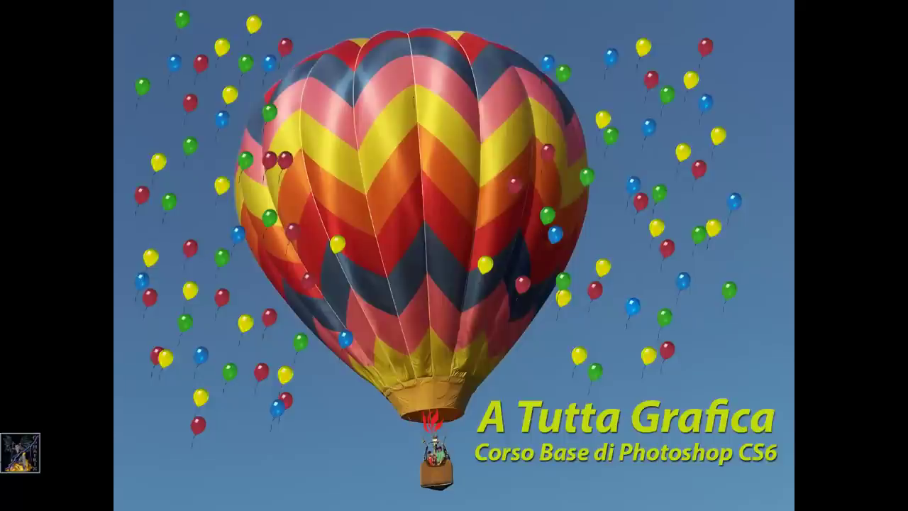
{"action": "key", "text": "Page_Down"}
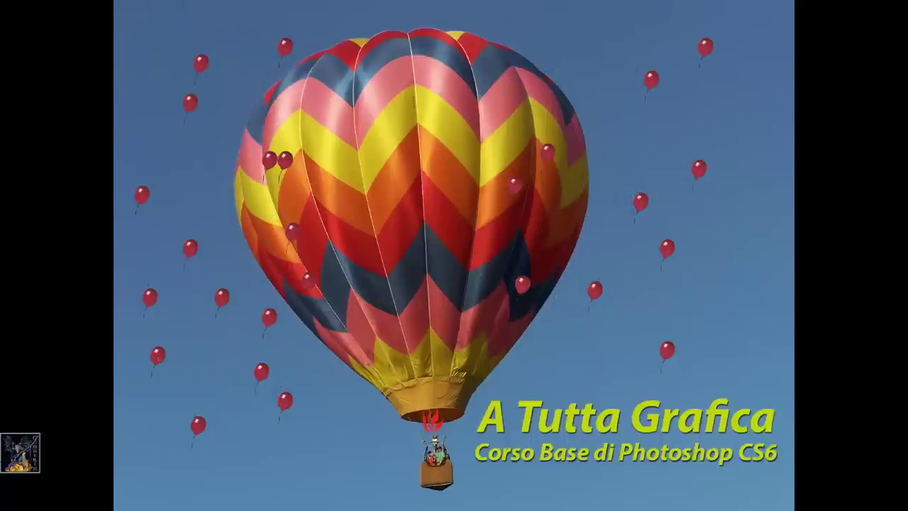
{"action": "key", "text": "Page_Down"}
{"action": "key", "text": "Escape"}
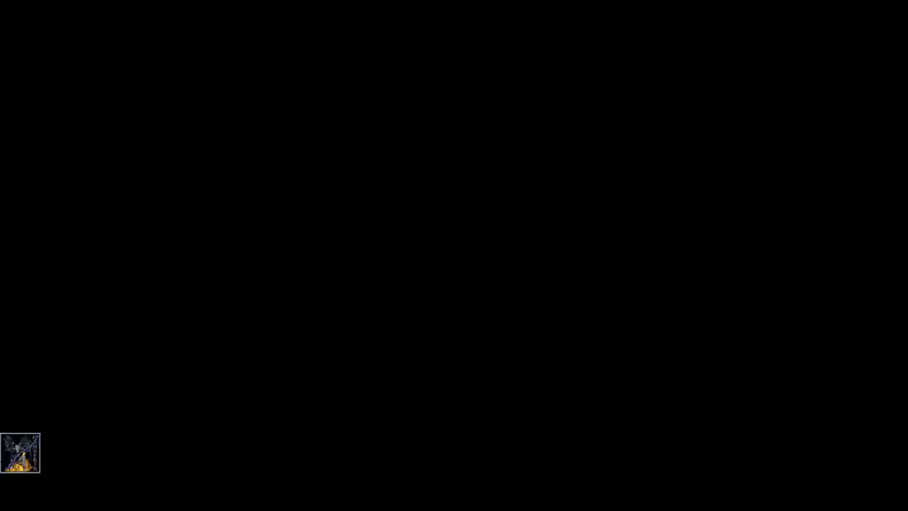